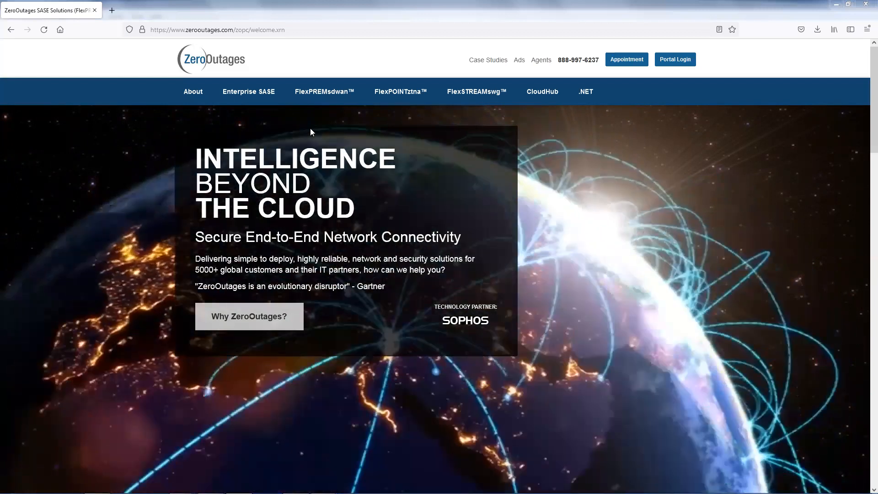
- Open the VIP Dedicated SD-WAN page under FlexPREMsdwan and read through its description of virtual IP services
{"action": "mouse_move", "coordinate": [322, 94]}
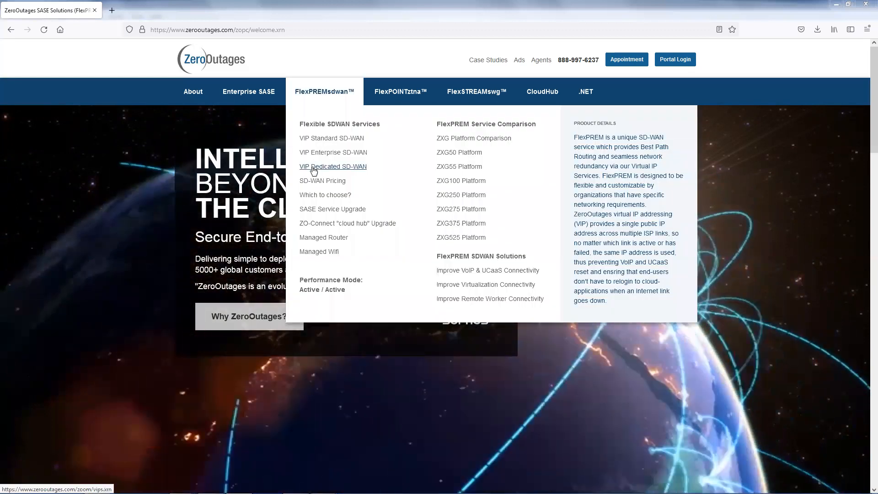
{"action": "left_click", "coordinate": [314, 167]}
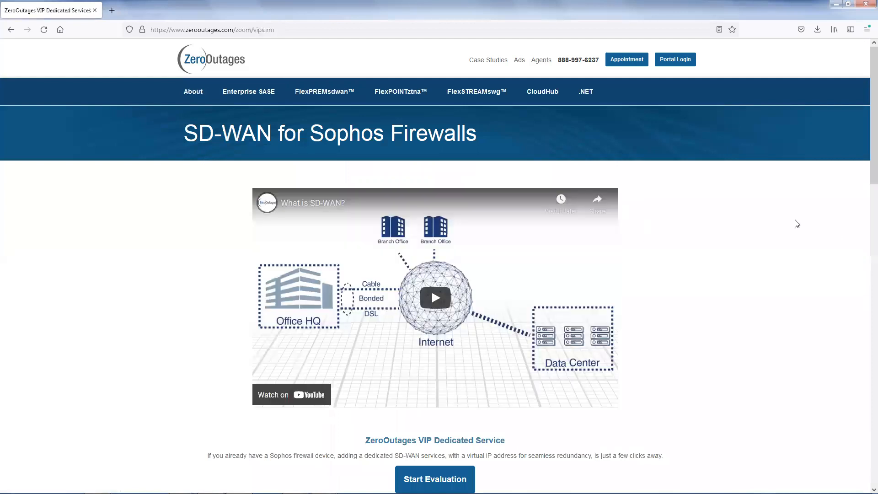
{"action": "scroll", "coordinate": [794, 222], "scroll_direction": "down", "scroll_amount": 3}
{"action": "scroll", "coordinate": [792, 220], "scroll_direction": "up", "scroll_amount": 3}
{"action": "scroll", "coordinate": [728, 273], "scroll_direction": "down", "scroll_amount": 2}
{"action": "scroll", "coordinate": [734, 288], "scroll_direction": "down", "scroll_amount": 2}
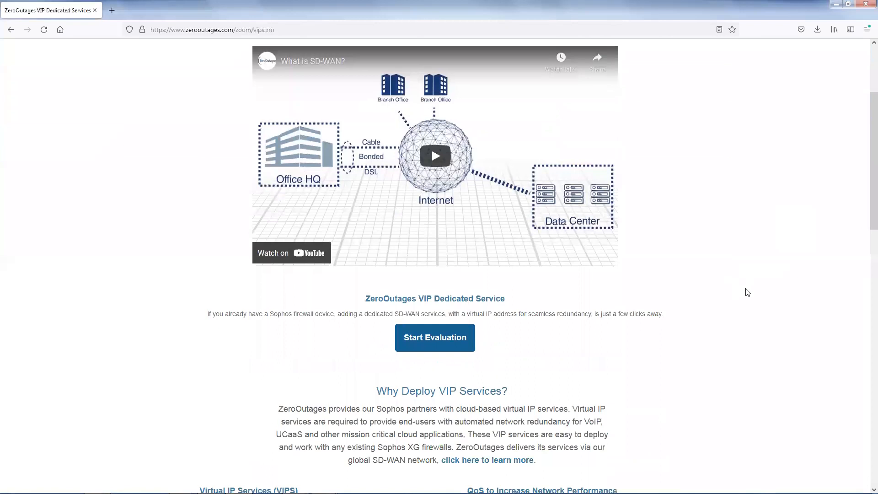
{"action": "scroll", "coordinate": [738, 268], "scroll_direction": "down", "scroll_amount": 1}
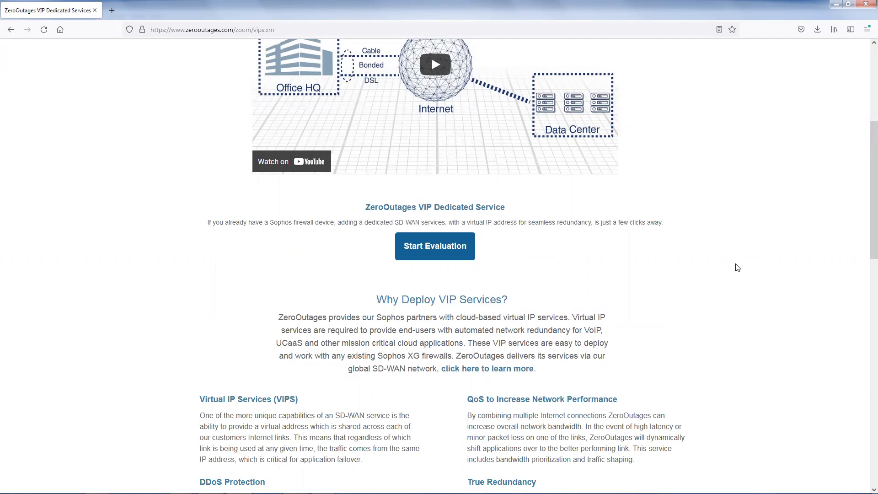
{"action": "scroll", "coordinate": [736, 270], "scroll_direction": "down", "scroll_amount": 3}
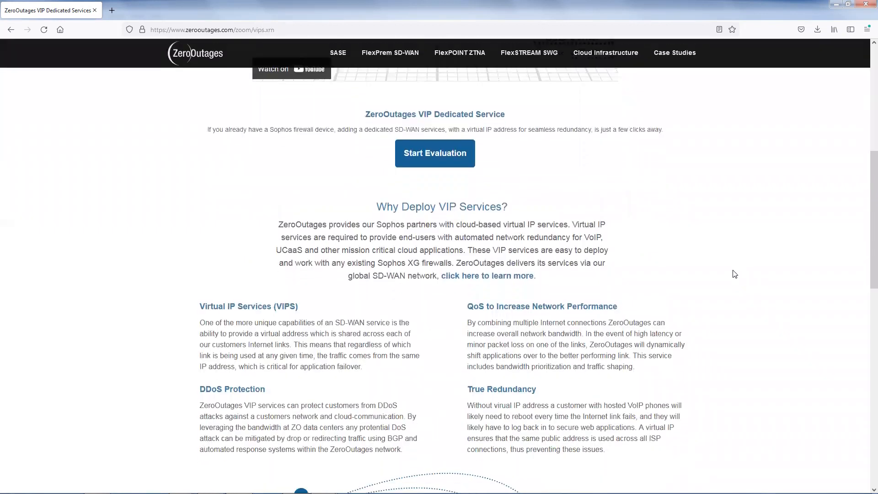
{"action": "scroll", "coordinate": [734, 273], "scroll_direction": "down", "scroll_amount": 1}
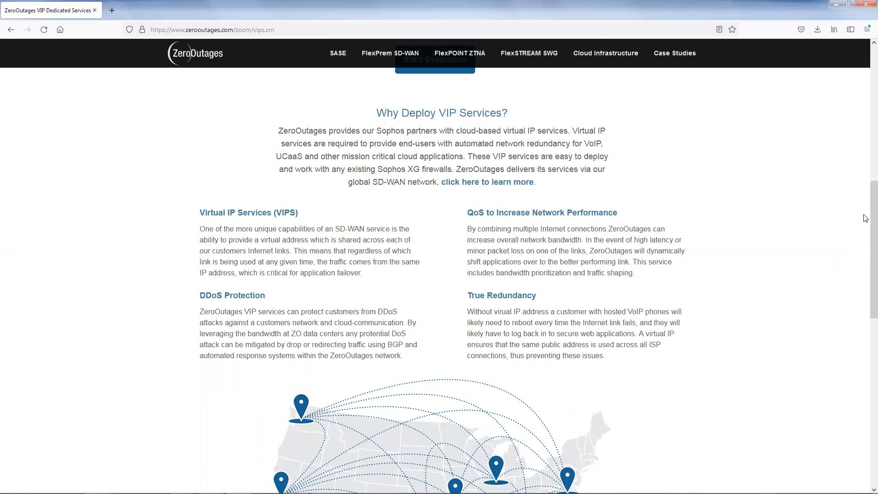
{"action": "scroll", "coordinate": [866, 219], "scroll_direction": "up", "scroll_amount": 3}
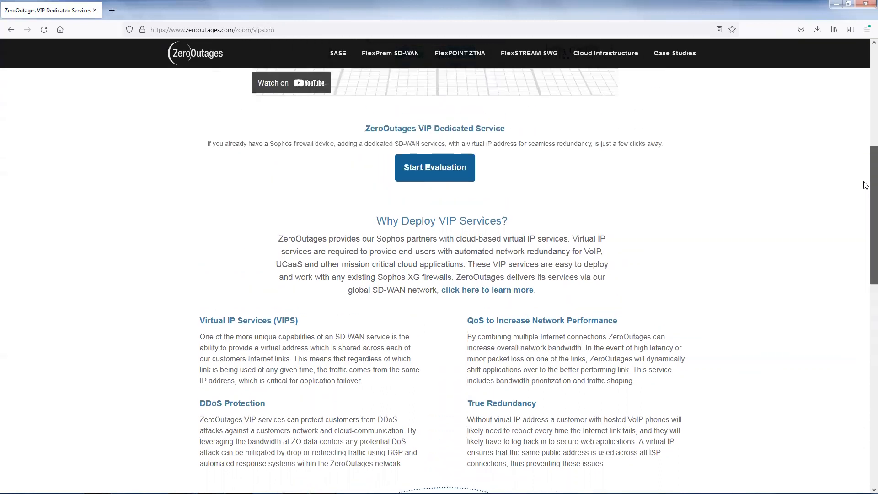
- Open the partners' Order Services form from the VIP Dedicated page and look over its fields
{"action": "scroll", "coordinate": [866, 201], "scroll_direction": "down", "scroll_amount": 12}
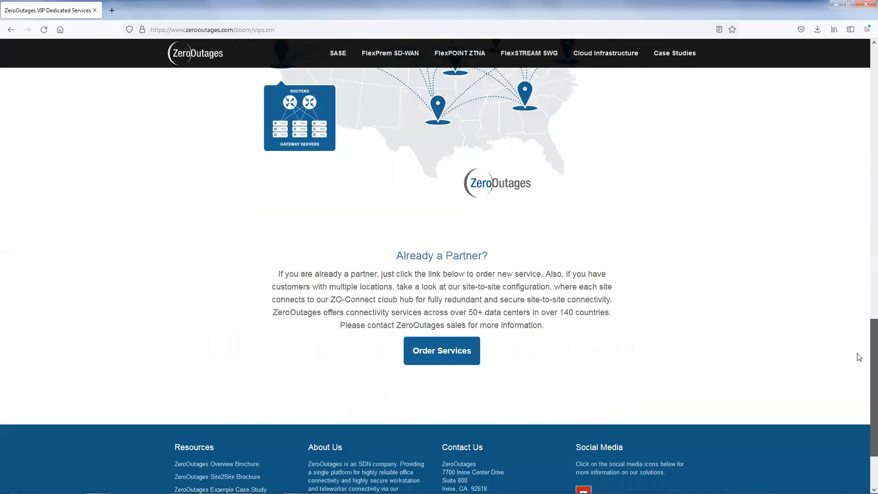
{"action": "left_click", "coordinate": [458, 351]}
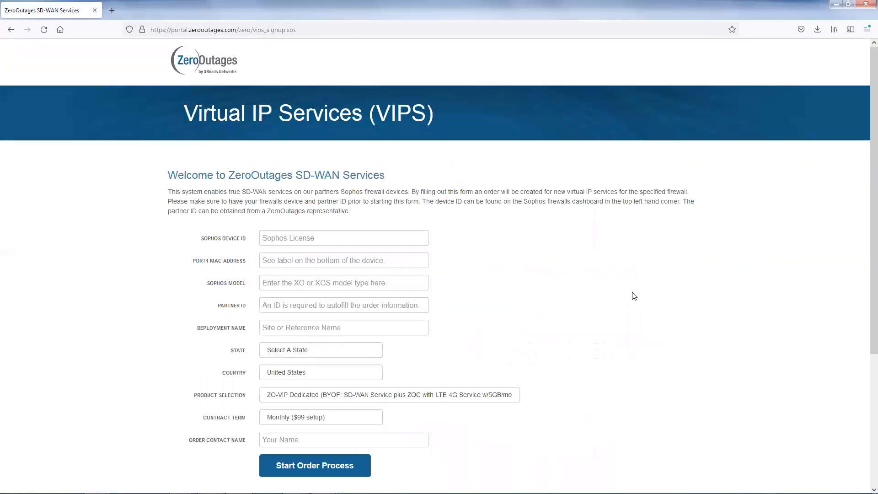
{"action": "scroll", "coordinate": [634, 296], "scroll_direction": "down", "scroll_amount": 1}
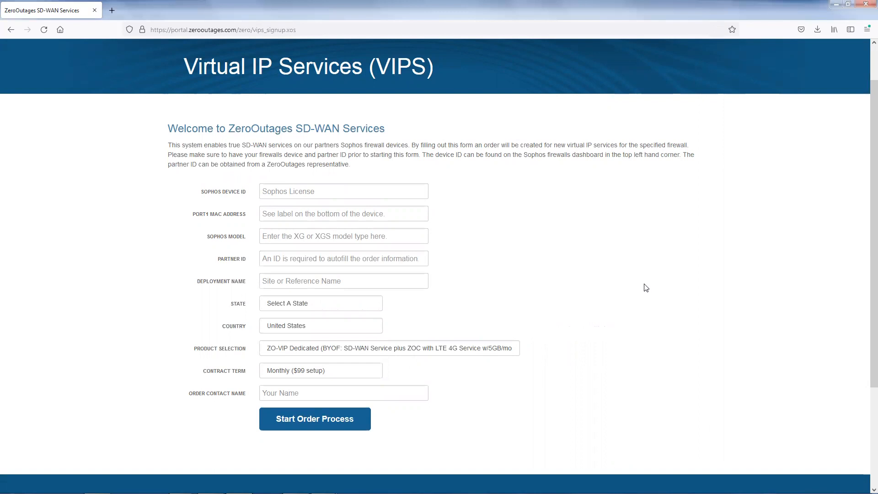
{"action": "scroll", "coordinate": [637, 273], "scroll_direction": "up", "scroll_amount": 1}
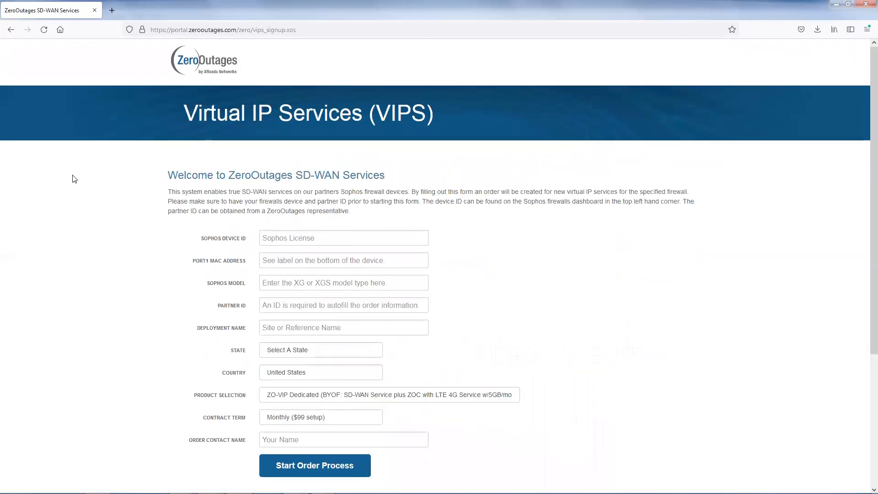
- Return to the VIP Dedicated Service page, start the evaluation, and look over the fields of the evaluation form
{"action": "left_click", "coordinate": [10, 31]}
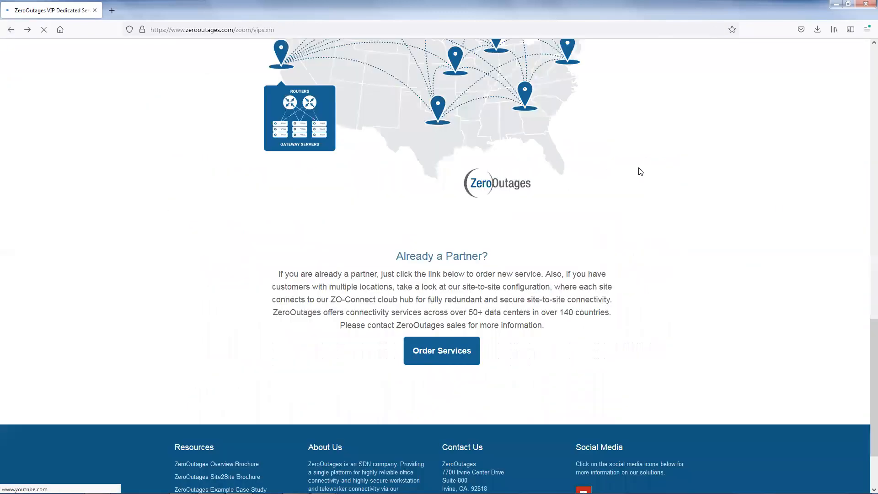
{"action": "scroll", "coordinate": [865, 255], "scroll_direction": "up", "scroll_amount": 1}
{"action": "scroll", "coordinate": [866, 229], "scroll_direction": "up", "scroll_amount": 5}
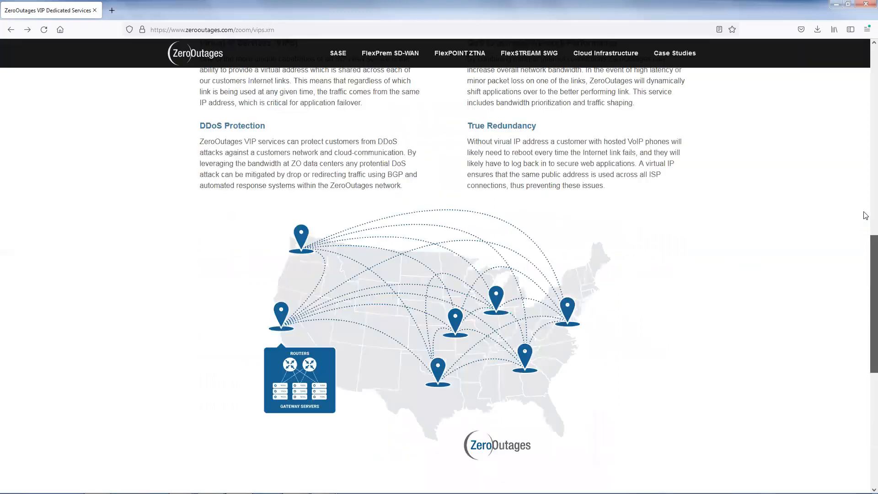
{"action": "scroll", "coordinate": [865, 160], "scroll_direction": "up", "scroll_amount": 5}
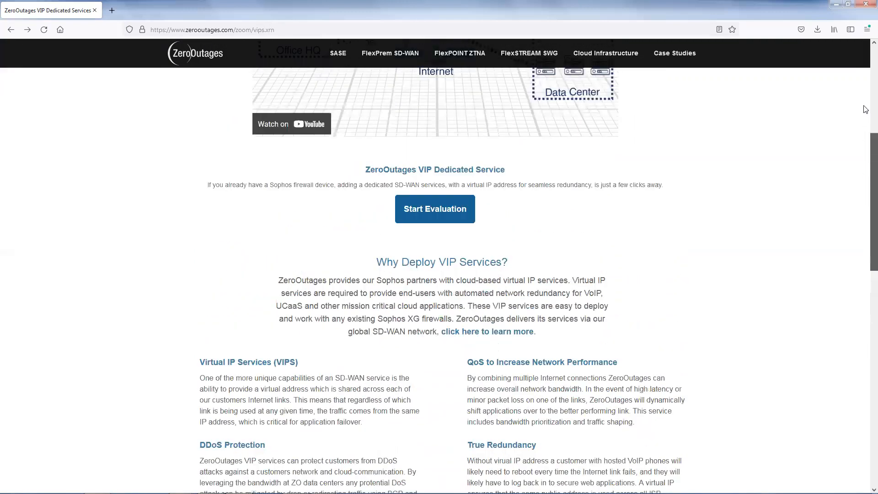
{"action": "scroll", "coordinate": [866, 112], "scroll_direction": "up", "scroll_amount": 3}
{"action": "scroll", "coordinate": [821, 126], "scroll_direction": "up", "scroll_amount": 1}
{"action": "left_click", "coordinate": [425, 368]}
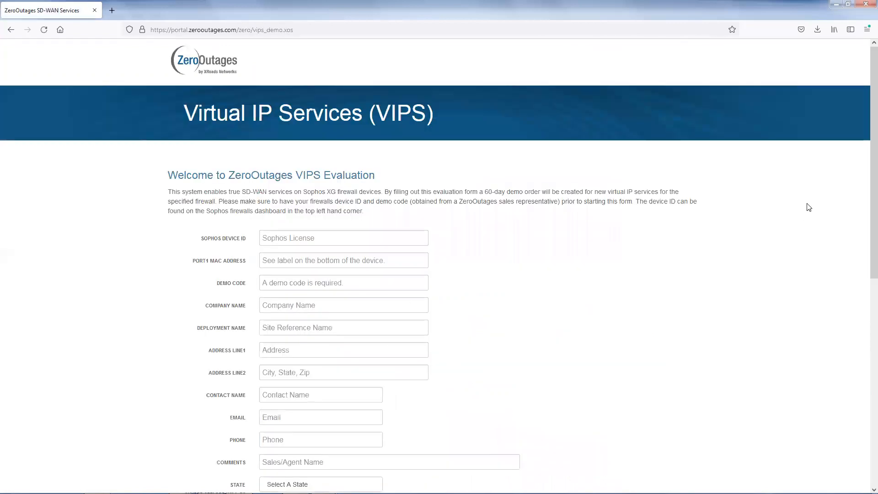
{"action": "scroll", "coordinate": [865, 168], "scroll_direction": "down", "scroll_amount": 2}
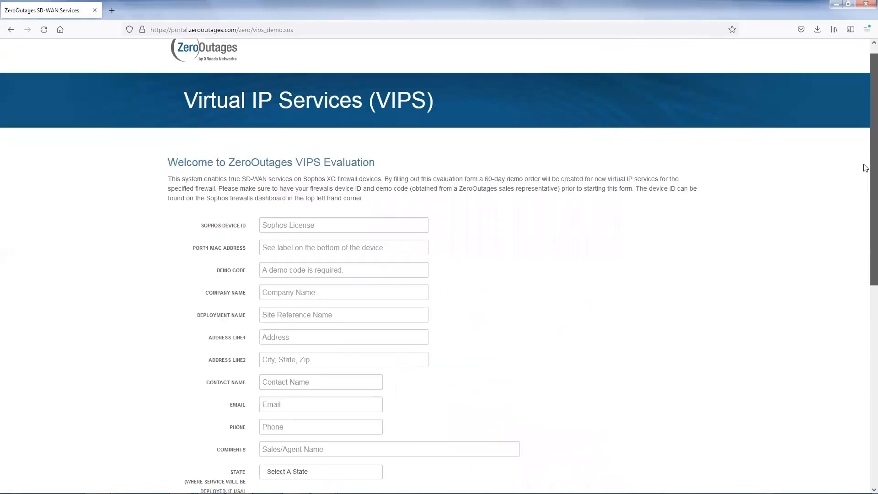
{"action": "scroll", "coordinate": [865, 168], "scroll_direction": "down", "scroll_amount": 3}
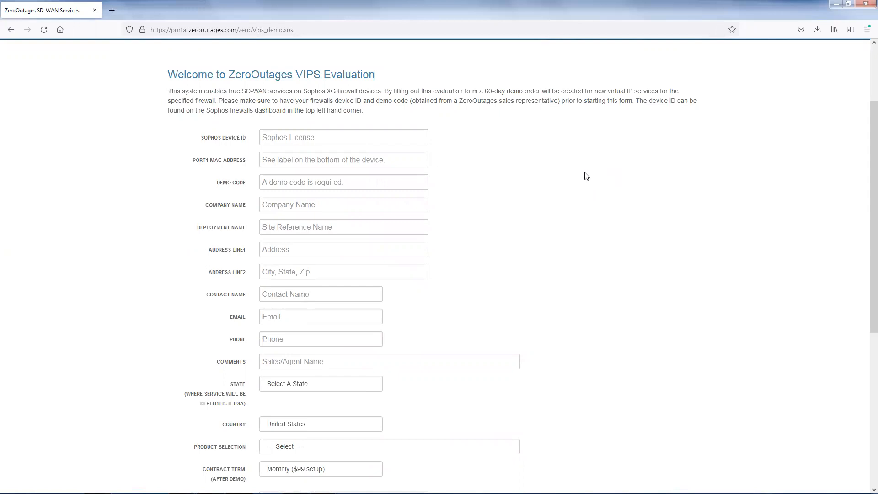
{"action": "scroll", "coordinate": [582, 175], "scroll_direction": "down", "scroll_amount": 1}
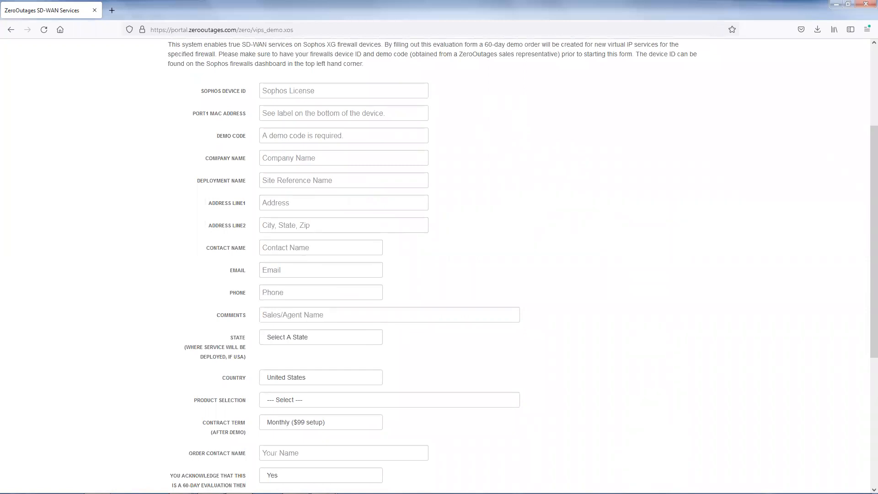
- Copy the device ID from the Sophos firewall's device registration details and paste it into the evaluation form's Sophos Device ID field
{"action": "left_click", "coordinate": [210, 486]}
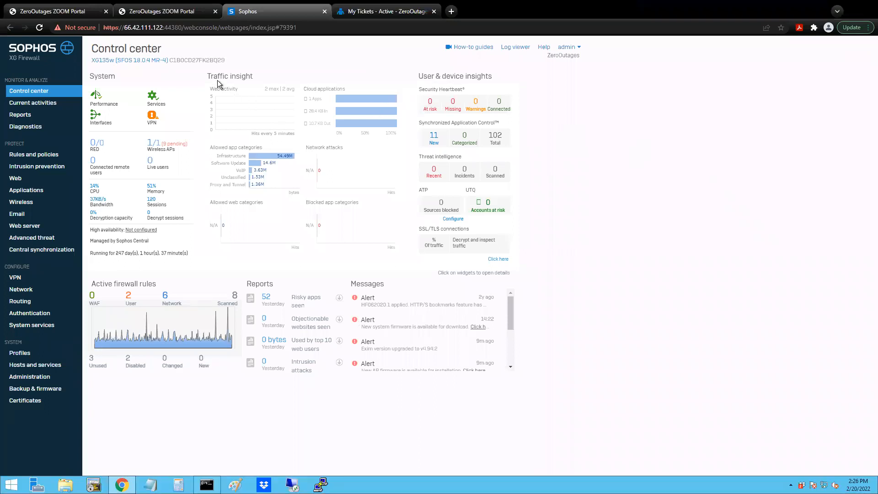
{"action": "double_click", "coordinate": [189, 62]}
{"action": "left_click", "coordinate": [22, 378]}
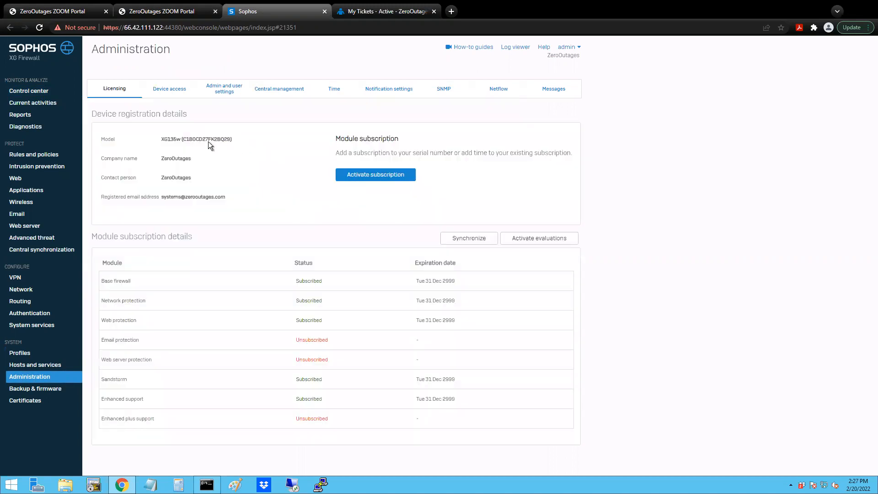
{"action": "double_click", "coordinate": [205, 139]}
{"action": "left_click", "coordinate": [233, 166]}
{"action": "double_click", "coordinate": [199, 138]}
{"action": "right_click", "coordinate": [198, 138]}
{"action": "left_click", "coordinate": [207, 143]}
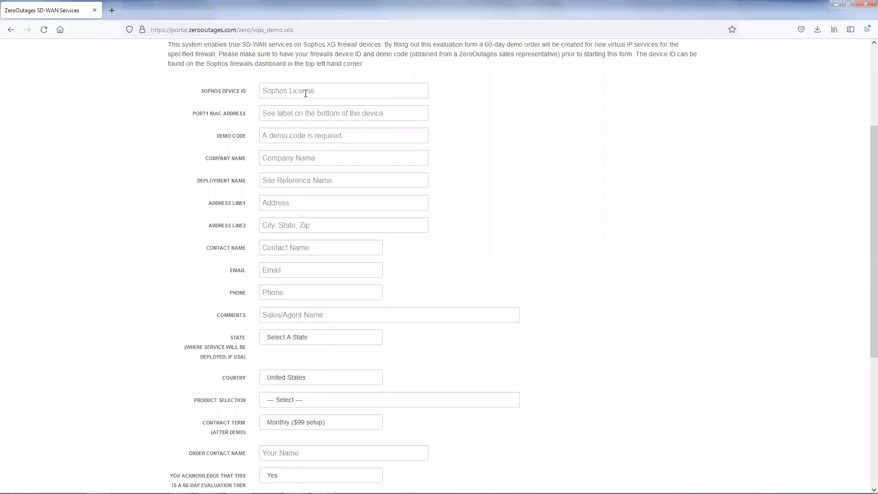
{"action": "left_click", "coordinate": [305, 94]}
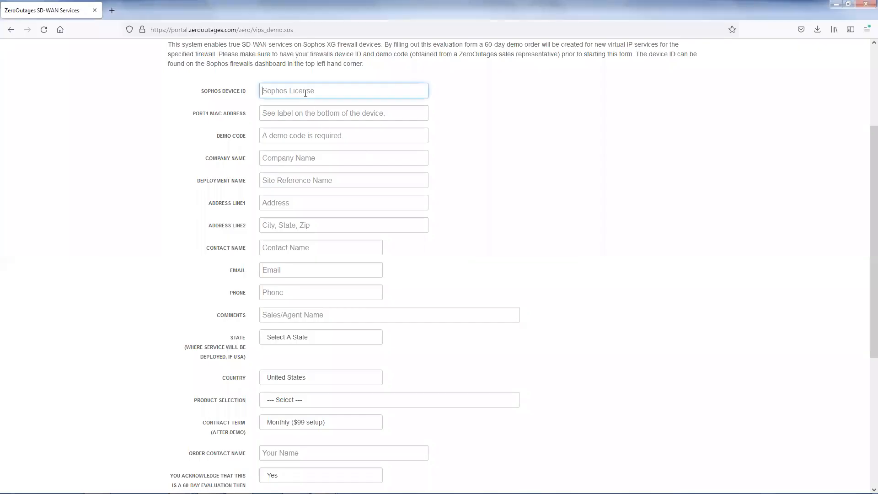
{"action": "key", "text": "ctrl+v"}
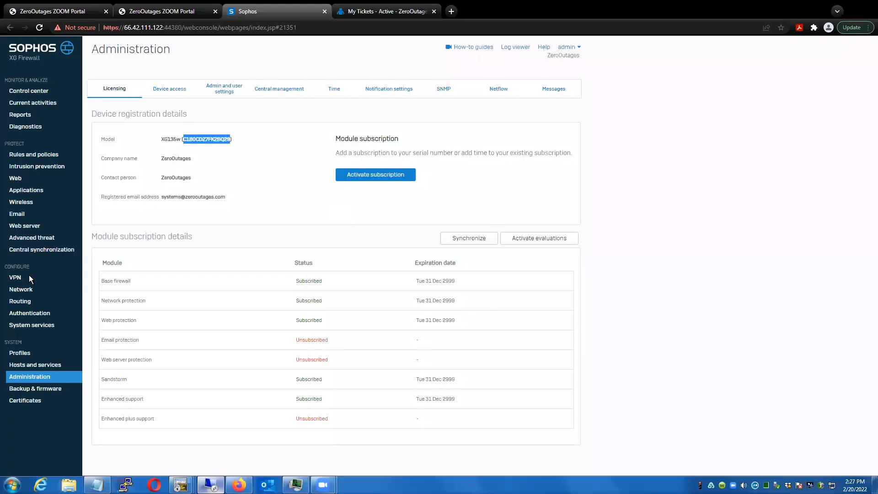
- Copy the default MAC address from Port1's advanced settings in the Sophos firewall and paste it into the form's Port1 MAC Address field
{"action": "left_click", "coordinate": [29, 289]}
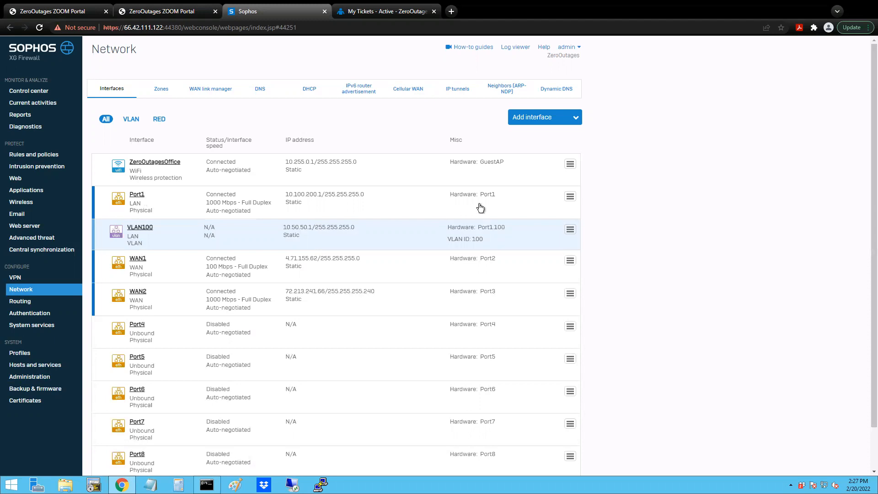
{"action": "left_click", "coordinate": [137, 195]}
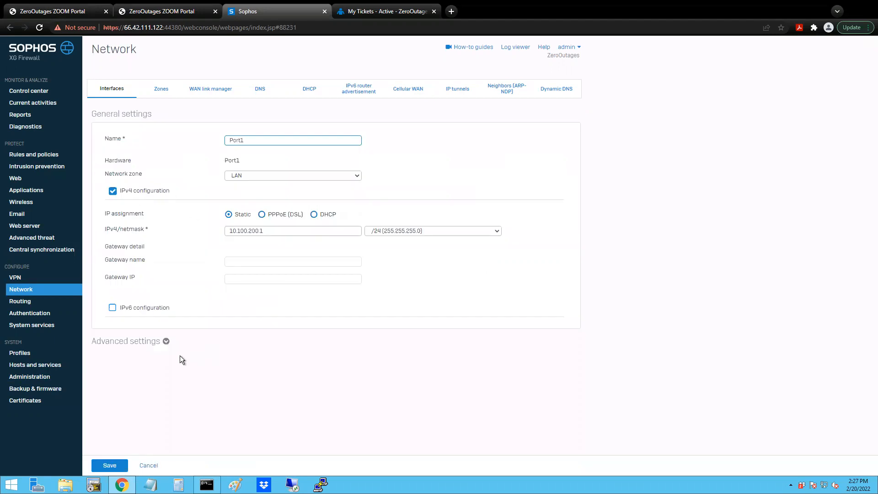
{"action": "left_click", "coordinate": [166, 342]}
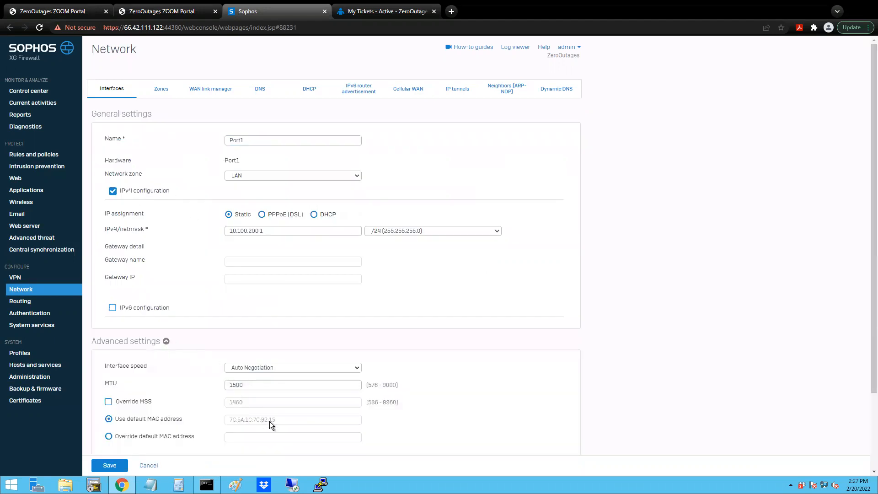
{"action": "right_click", "coordinate": [237, 421]}
{"action": "left_click", "coordinate": [254, 365]}
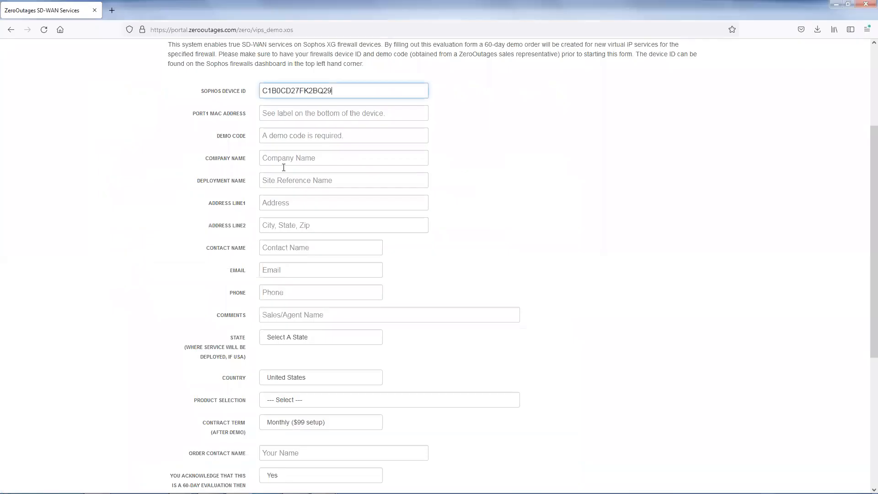
{"action": "left_click", "coordinate": [292, 114]}
{"action": "key", "text": "ctrl+v"}
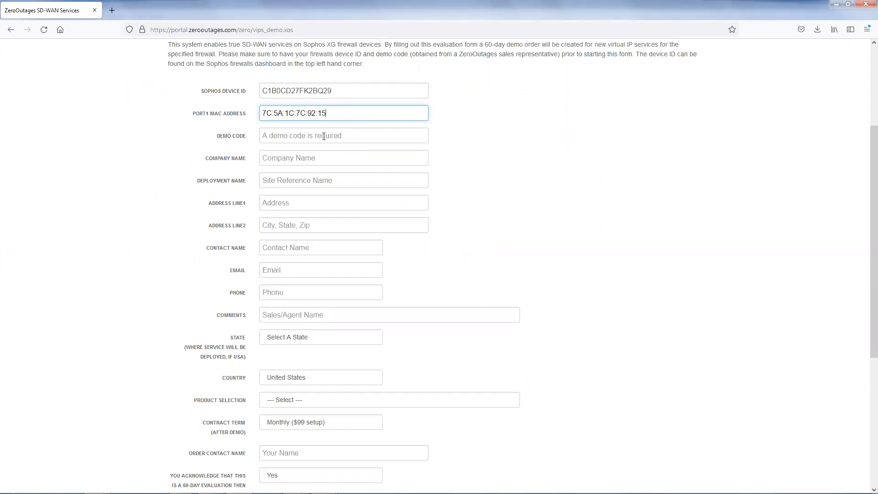
- Enter the demo code and set the company name to Test Inc in the evaluation form
{"action": "left_click", "coordinate": [299, 139]}
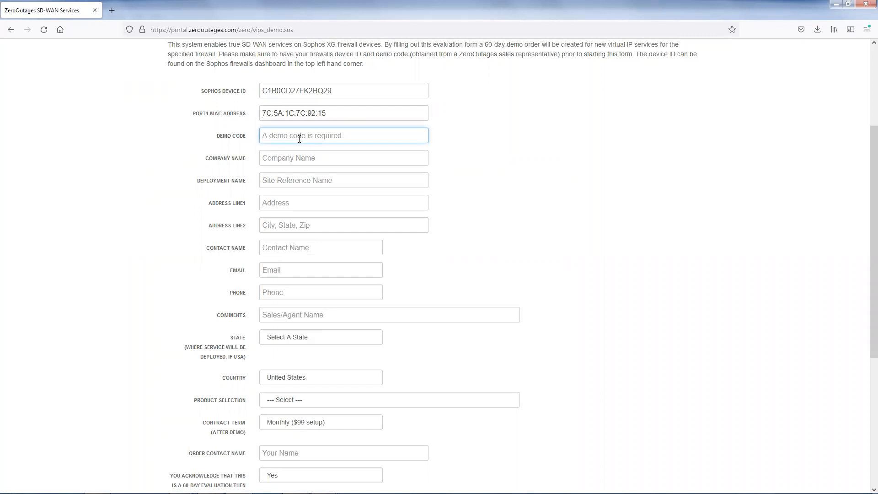
{"action": "type", "text": "1000"}
{"action": "left_click", "coordinate": [351, 157]}
{"action": "type", "text": "TEst"}
{"action": "key", "text": "BackSpace"}
{"action": "key", "text": "BackSpace"}
{"action": "key", "text": "BackSpace"}
{"action": "key", "text": "BackSpace"}
{"action": "type", "text": "est Inc"}
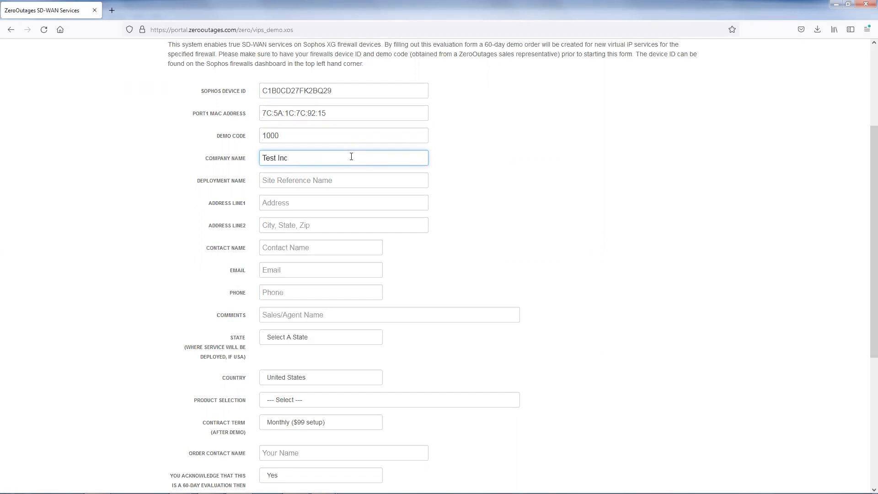
- Set the deployment name to Office A in the evaluation form
{"action": "key", "text": "Tab"}
{"action": "type", "text": "O"}
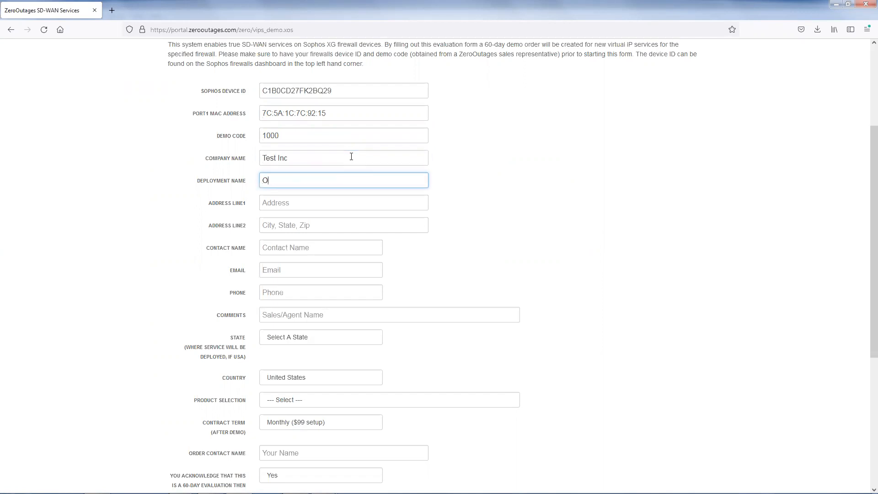
{"action": "type", "text": "ffice A"}
{"action": "key", "text": "Tab"}
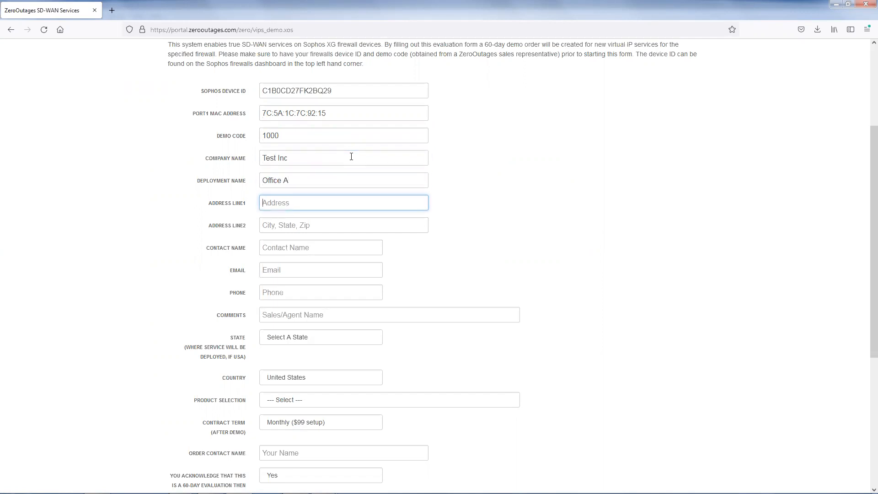
- Enter the site's street address in the first address line of the evaluation form
{"action": "type", "text": "123"}
{"action": "type", "text": " Irvine"}
{"action": "type", "text": " Blvd"}
{"action": "key", "text": "BackSpace"}
{"action": "type", "text": "d"}
{"action": "key", "text": "Tab"}
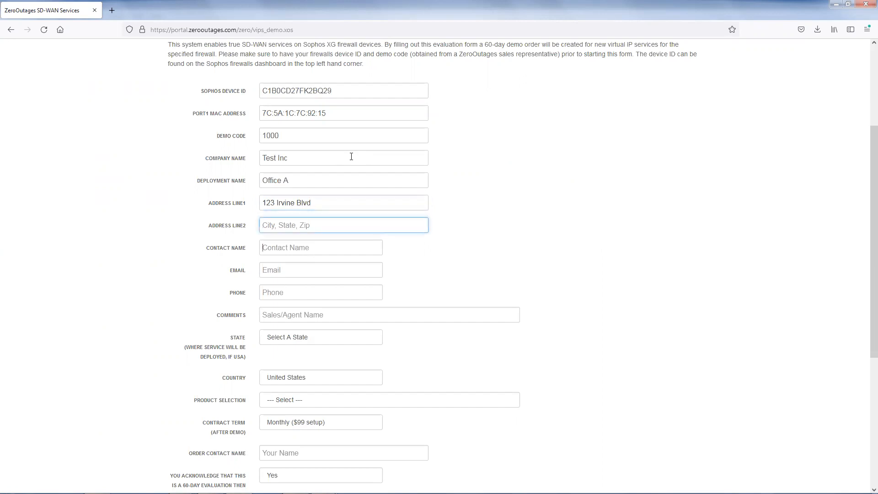
- Fill in the contact's full name and e-mail address in the evaluation form
{"action": "type", "text": "John Smith"}
{"action": "key", "text": "Tab"}
{"action": "type", "text": "j"}
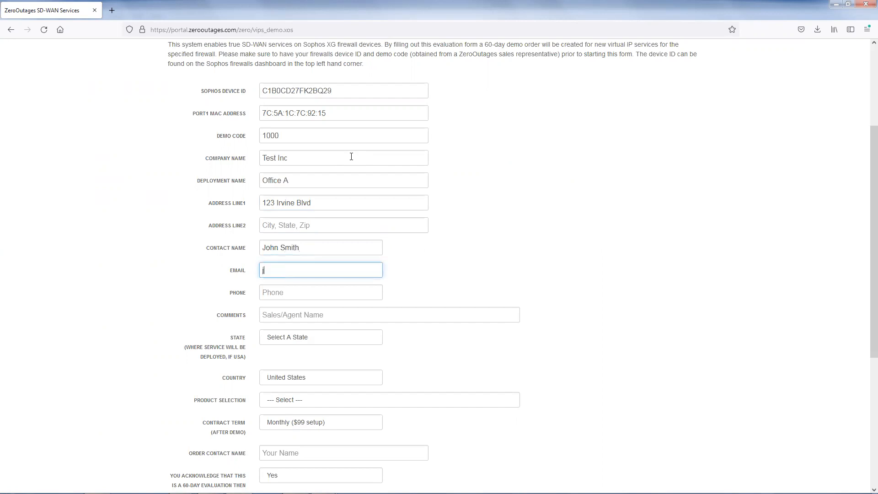
{"action": "type", "text": "smith@test.com"}
{"action": "key", "text": "Tab"}
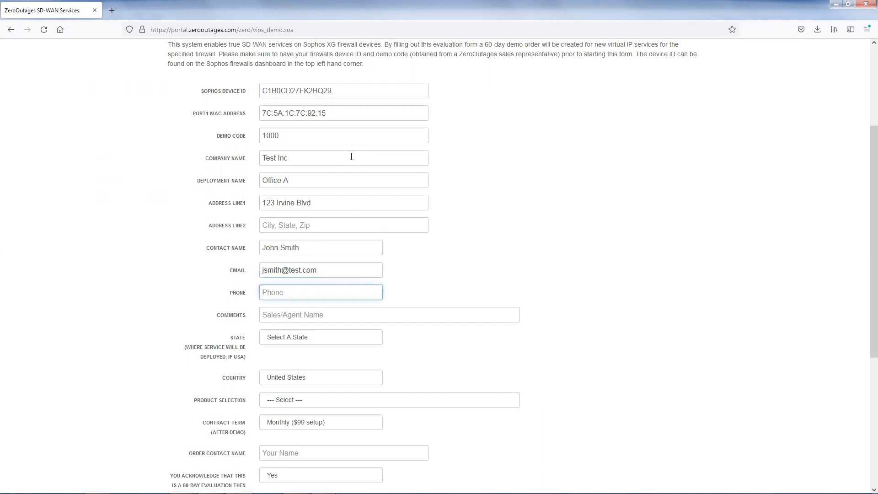
- Enter the contact's phone number and correct the domain of the contact's e-mail address in the evaluation form
{"action": "type", "text": "5555551212"}
{"action": "left_click", "coordinate": [303, 270]}
{"action": "type", "text": "inc"}
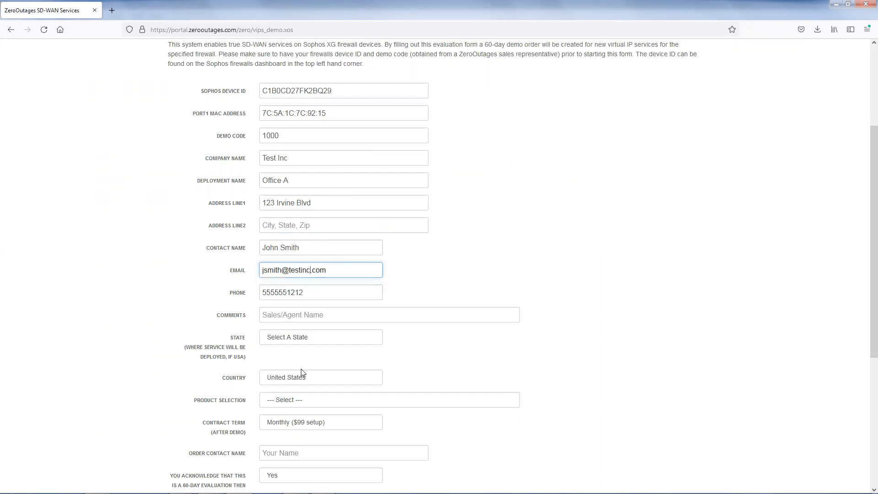
{"action": "left_click", "coordinate": [427, 339]}
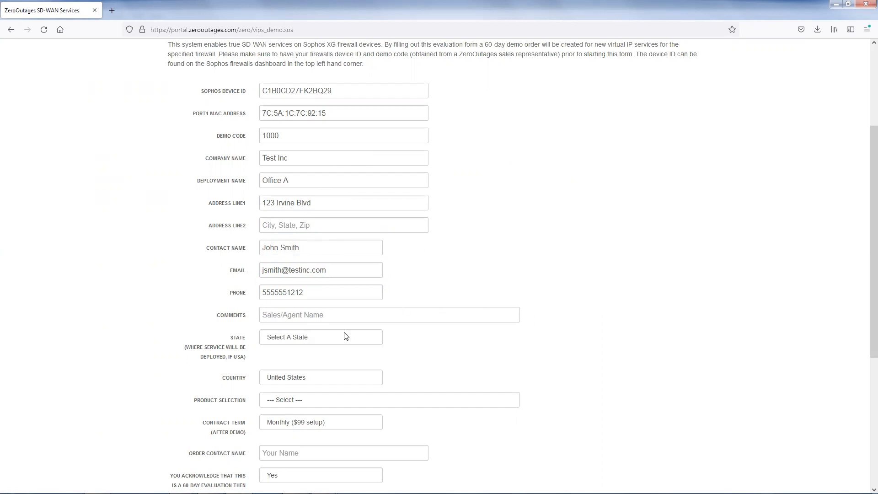
- Set the deployment state to California and change the first character of the Sophos device ID to D
{"action": "scroll", "coordinate": [497, 345], "scroll_direction": "down", "scroll_amount": 1}
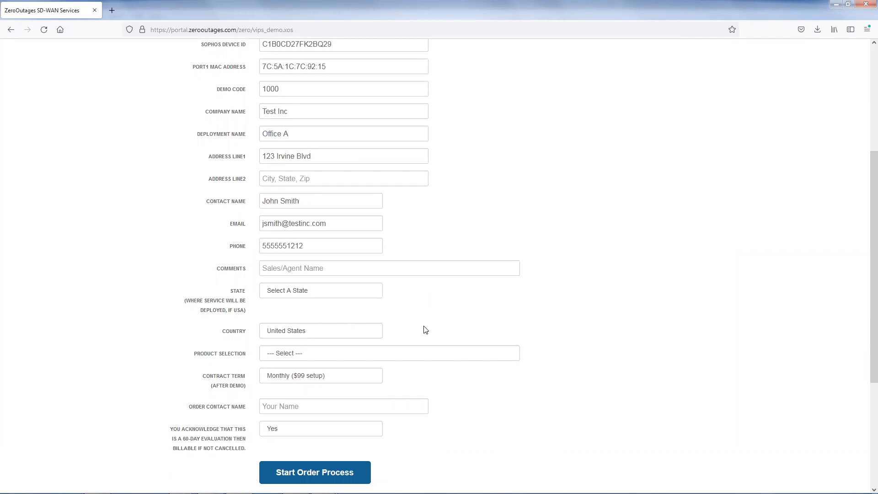
{"action": "left_click", "coordinate": [345, 293]}
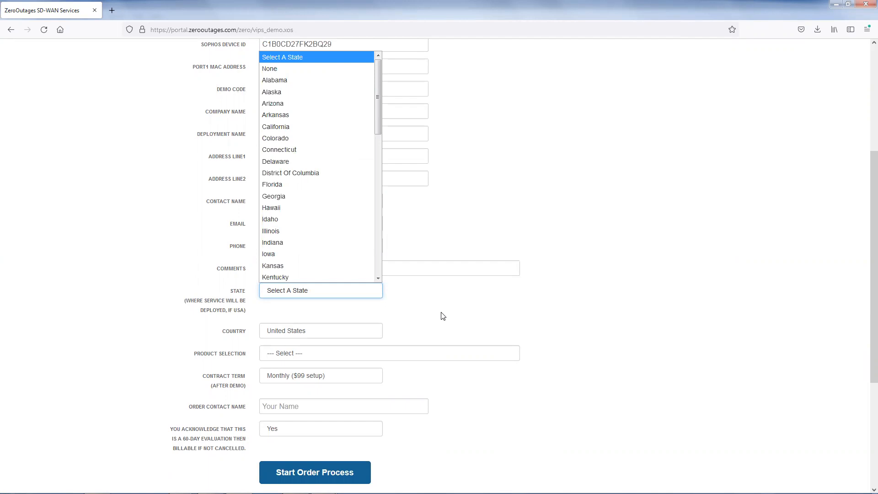
{"action": "left_click", "coordinate": [303, 125]}
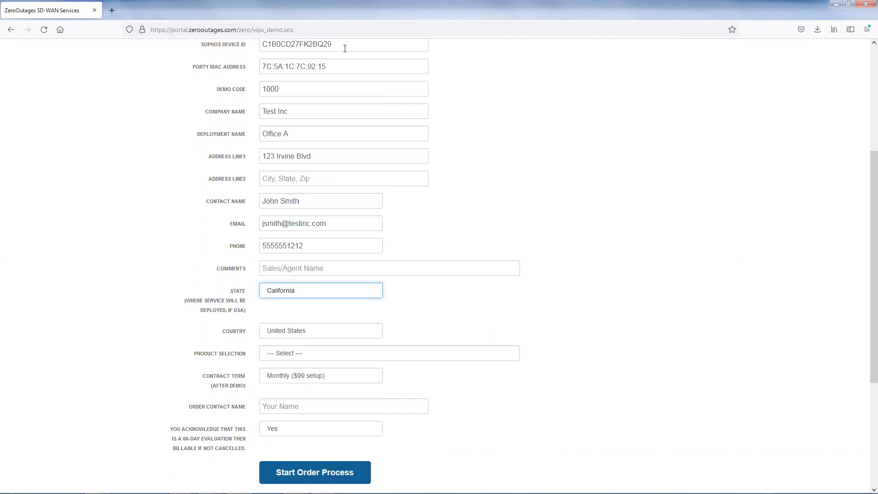
{"action": "left_click_drag", "start_coordinate": [268, 43], "coordinate": [262, 44]}
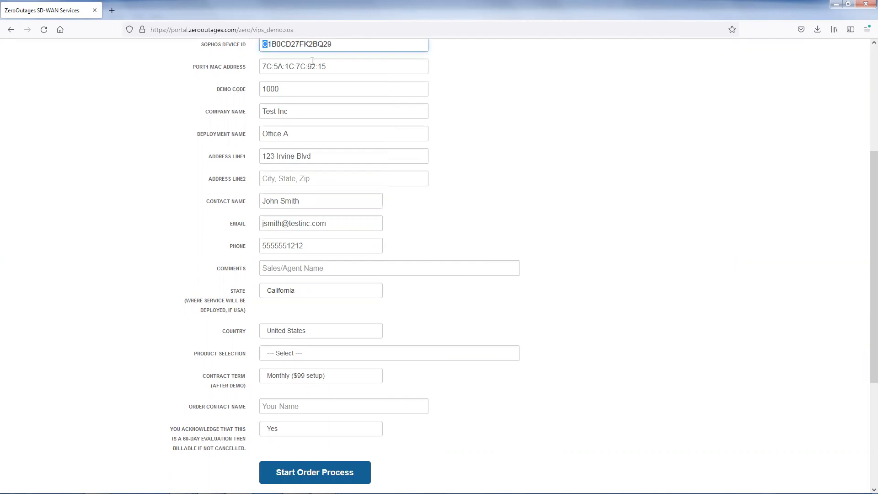
{"action": "type", "text": "D"}
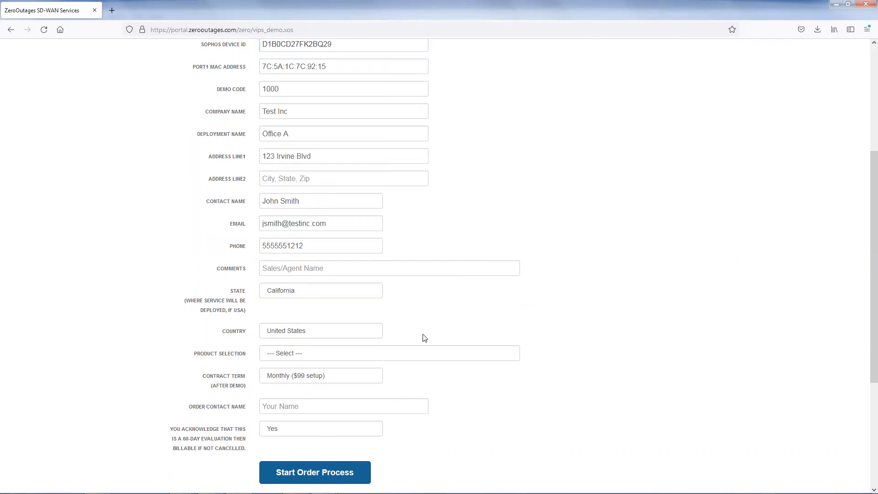
- Select the ZO-VIP Dedicated product at $99/mo and check the available contract terms
{"action": "scroll", "coordinate": [492, 323], "scroll_direction": "down", "scroll_amount": 3}
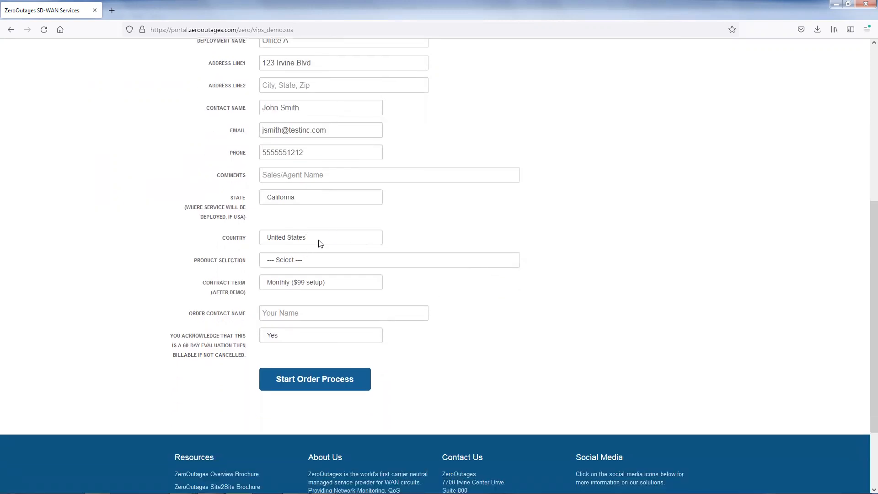
{"action": "left_click", "coordinate": [336, 265]}
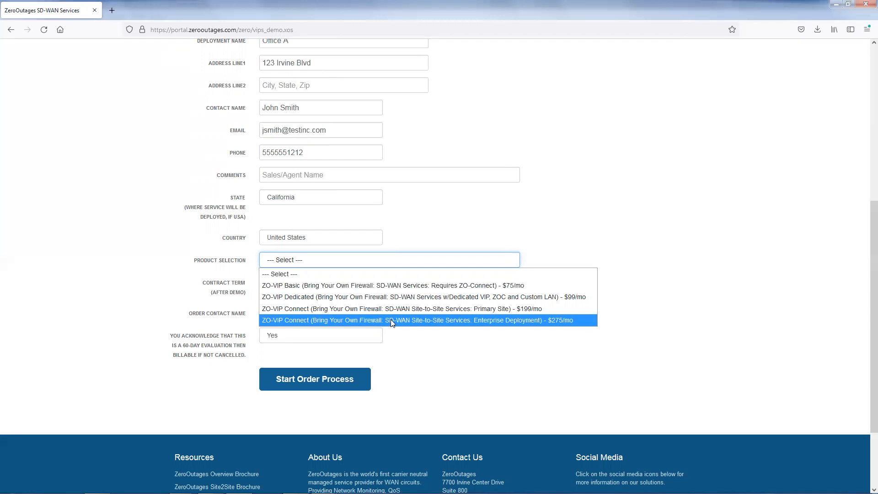
{"action": "left_click", "coordinate": [384, 297]}
{"action": "left_click", "coordinate": [450, 266]}
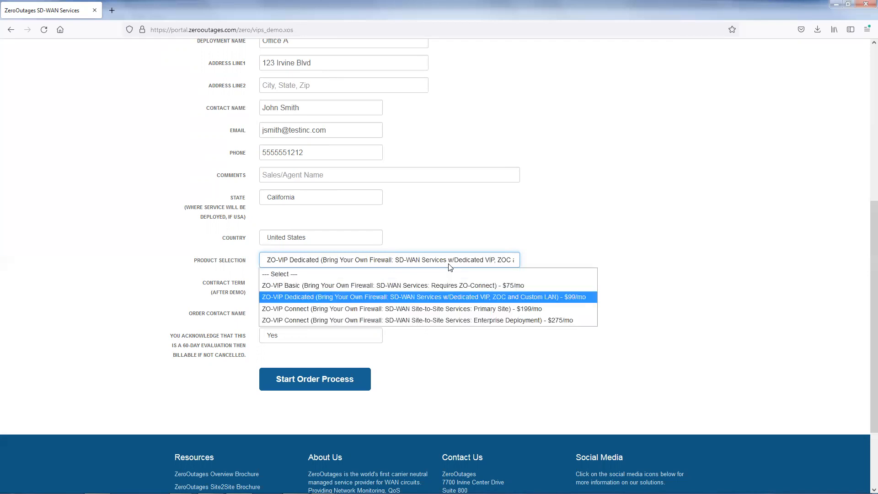
{"action": "left_click", "coordinate": [445, 296]}
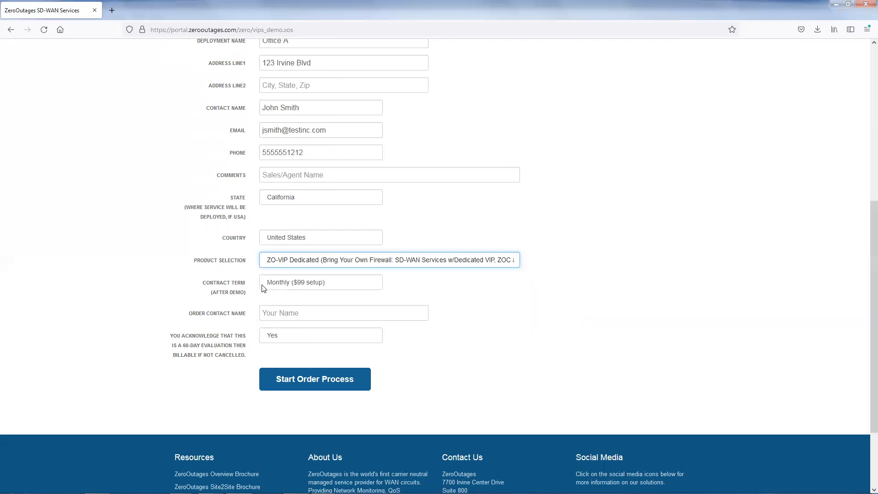
{"action": "left_click", "coordinate": [302, 285]}
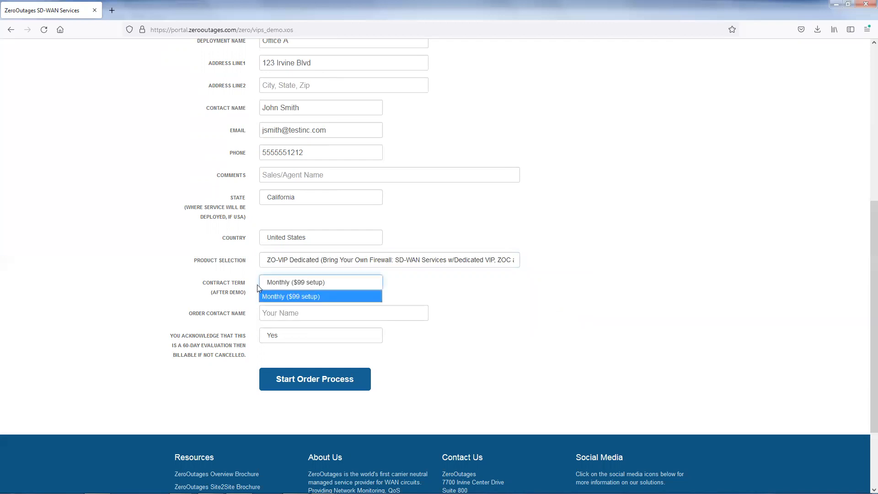
{"action": "left_click", "coordinate": [417, 279]}
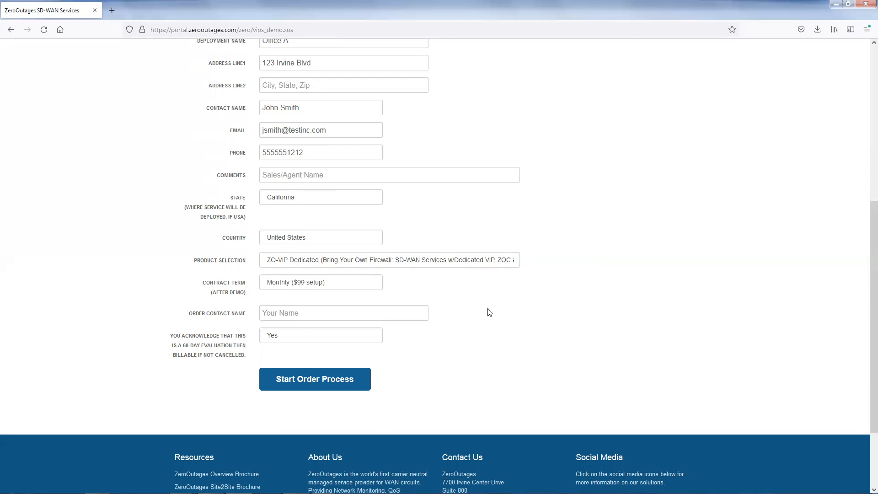
- Enter the ordering contact's full name in the order contact name field
{"action": "left_click", "coordinate": [371, 314]}
{"action": "type", "text": "ohn"}
{"action": "key", "text": "BackSpace"}
{"action": "type", "text": "John Smith"}
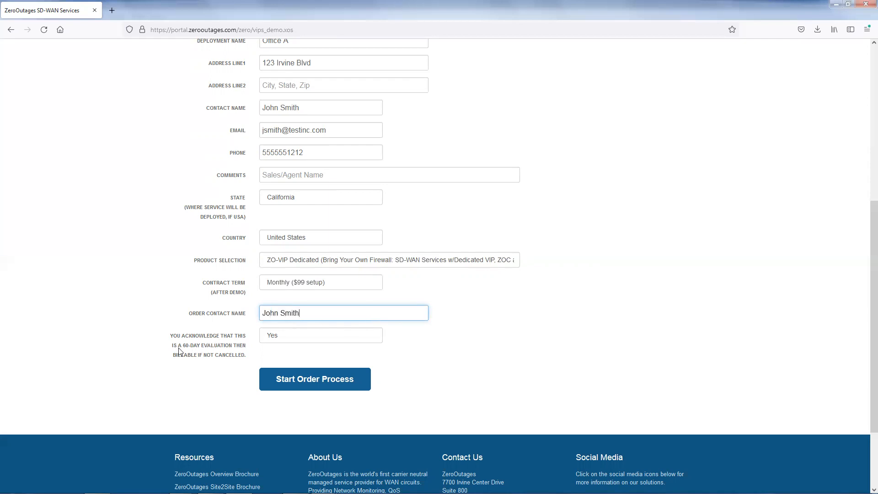
{"action": "left_click", "coordinate": [432, 343]}
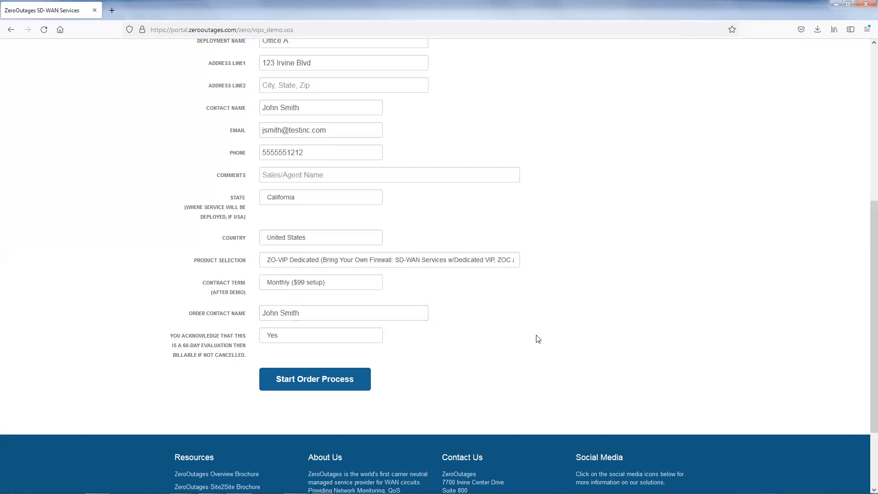
- Review the completed evaluation form and start the order process
{"action": "scroll", "coordinate": [585, 338], "scroll_direction": "up", "scroll_amount": 1}
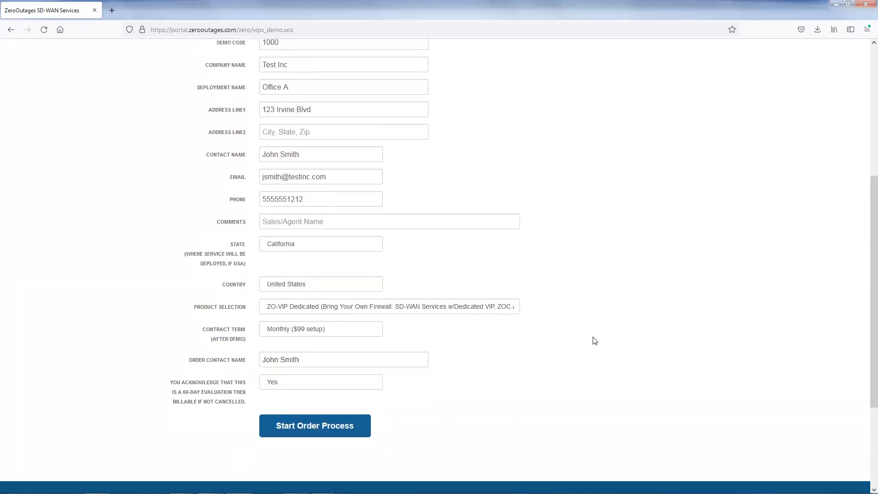
{"action": "scroll", "coordinate": [592, 339], "scroll_direction": "down", "scroll_amount": 1}
{"action": "scroll", "coordinate": [558, 264], "scroll_direction": "down", "scroll_amount": 1}
{"action": "scroll", "coordinate": [563, 266], "scroll_direction": "up", "scroll_amount": 1}
{"action": "scroll", "coordinate": [566, 268], "scroll_direction": "up", "scroll_amount": 1}
{"action": "scroll", "coordinate": [566, 271], "scroll_direction": "up", "scroll_amount": 2}
{"action": "scroll", "coordinate": [566, 270], "scroll_direction": "down", "scroll_amount": 4}
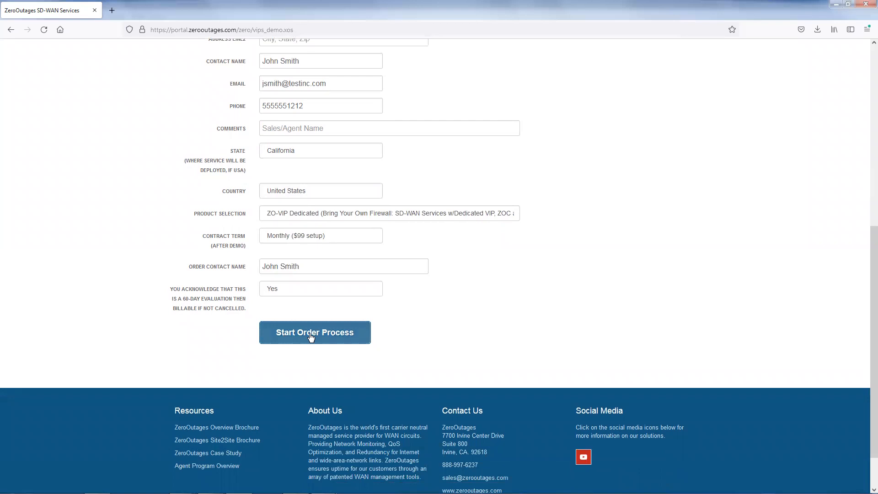
{"action": "left_click", "coordinate": [310, 336]}
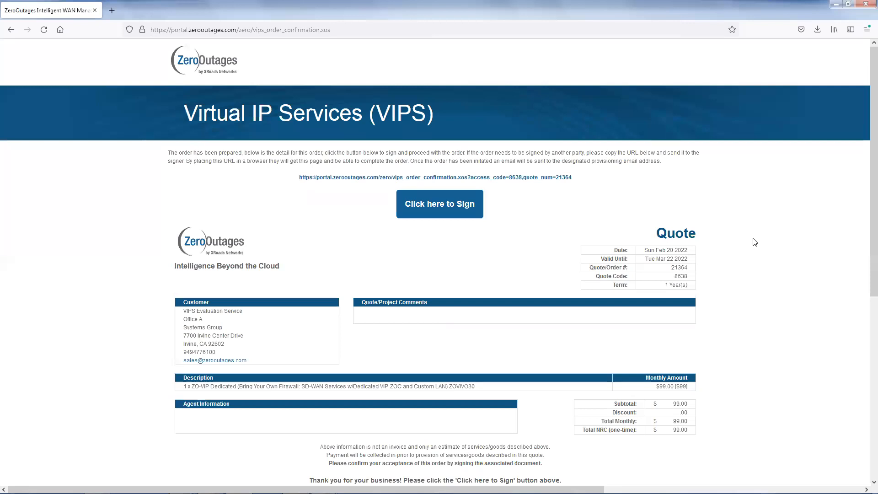
- Proceed from the prepared quote to the contract signature and accept the Adobe terms for the service agreement
{"action": "scroll", "coordinate": [754, 242], "scroll_direction": "down", "scroll_amount": 2}
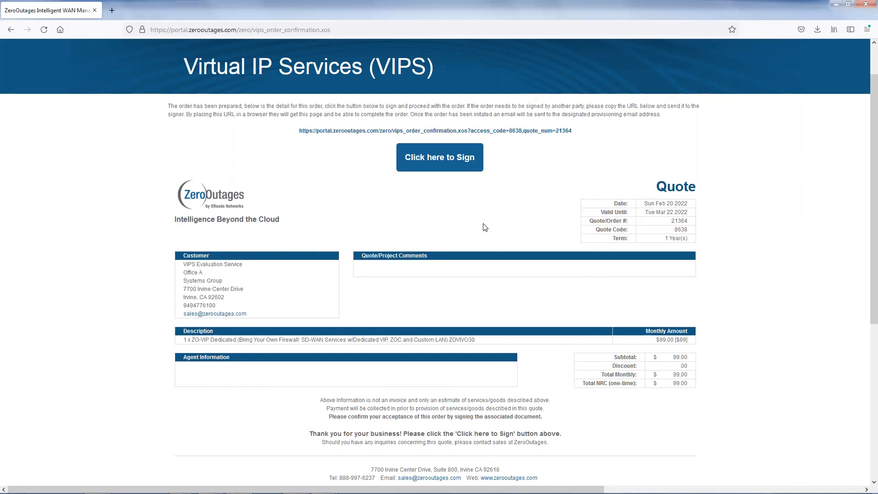
{"action": "left_click_drag", "start_coordinate": [556, 140], "coordinate": [298, 134]}
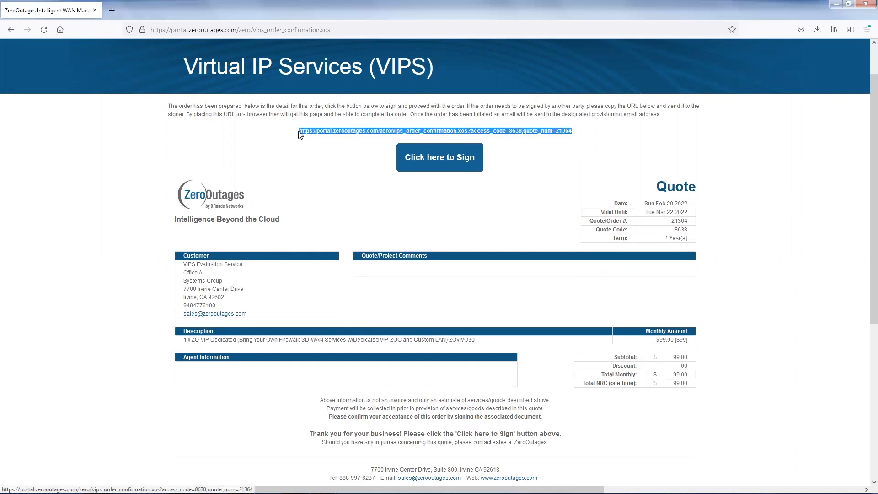
{"action": "left_click", "coordinate": [336, 181]}
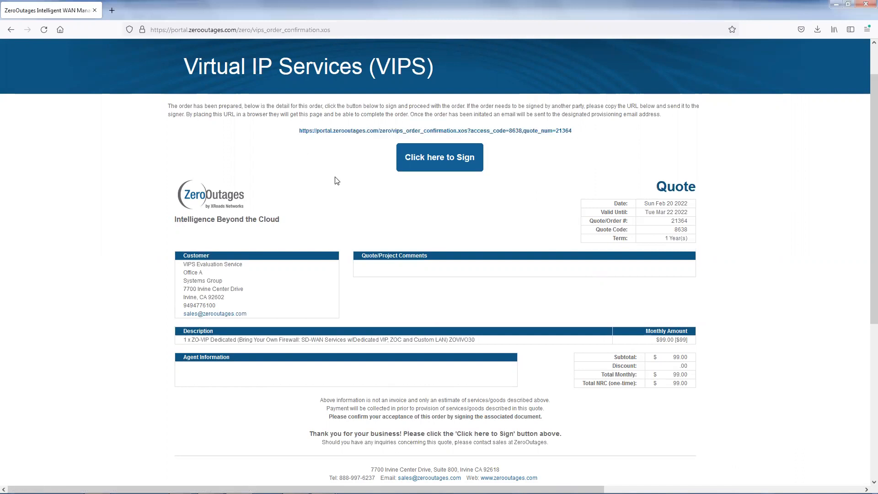
{"action": "scroll", "coordinate": [474, 225], "scroll_direction": "down", "scroll_amount": 1}
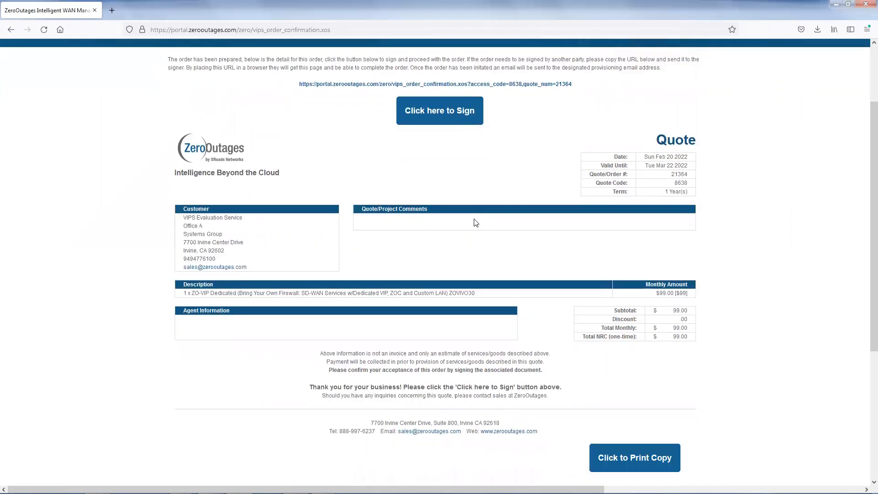
{"action": "scroll", "coordinate": [474, 223], "scroll_direction": "up", "scroll_amount": 1}
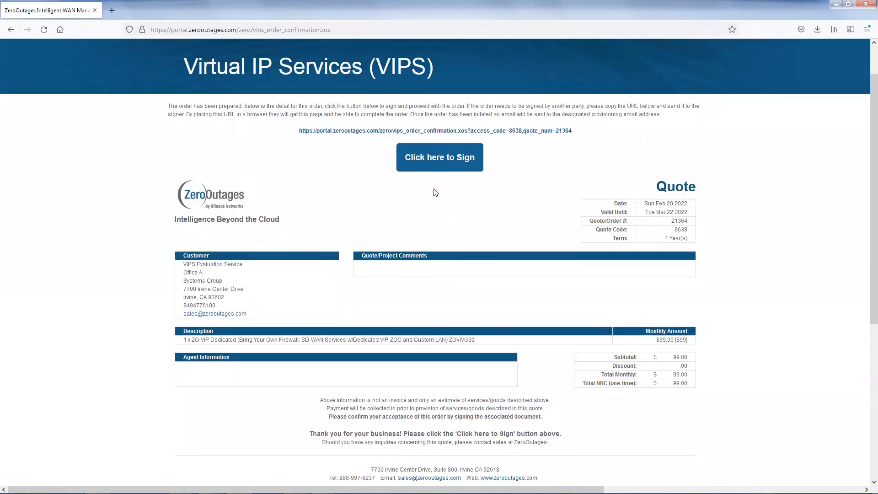
{"action": "left_click", "coordinate": [436, 158]}
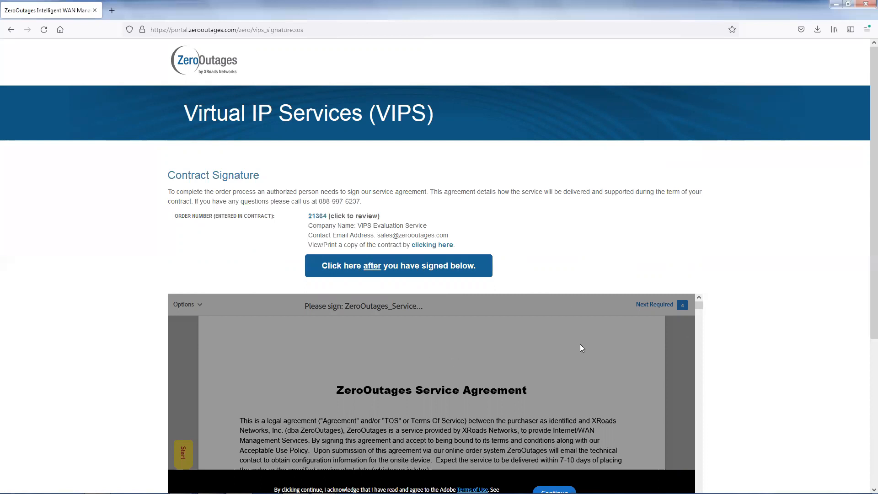
{"action": "scroll", "coordinate": [472, 311], "scroll_direction": "down", "scroll_amount": 2}
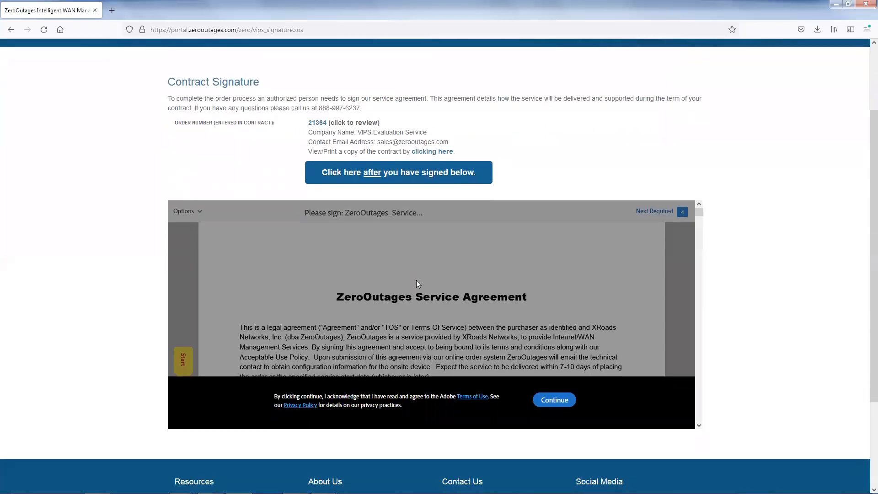
{"action": "left_click", "coordinate": [554, 400]}
- Set the company name in the ZeroOutages Service Agreement to Test Inc
{"action": "scroll", "coordinate": [427, 305], "scroll_direction": "down", "scroll_amount": 1}
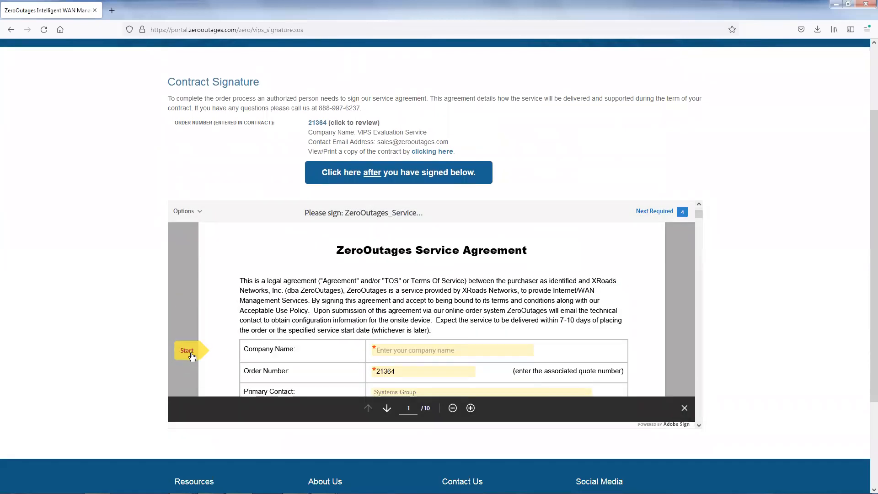
{"action": "left_click", "coordinate": [400, 346]}
{"action": "type", "text": "Test Inc."}
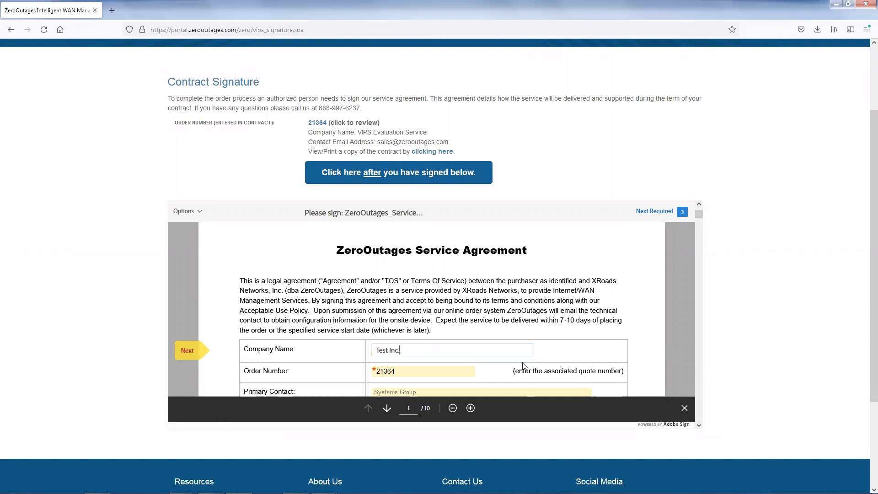
- Replace the service agreement's primary contact with the contact's full name
{"action": "scroll", "coordinate": [412, 347], "scroll_direction": "down", "scroll_amount": 3}
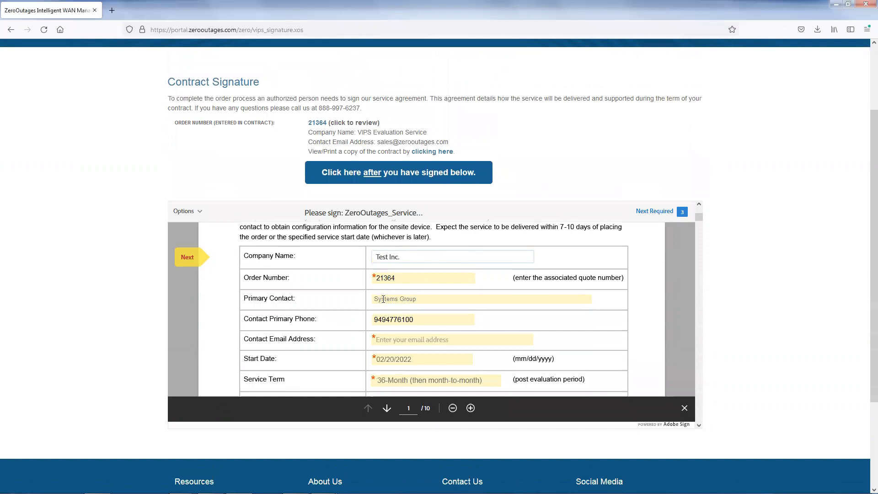
{"action": "left_click", "coordinate": [397, 298]}
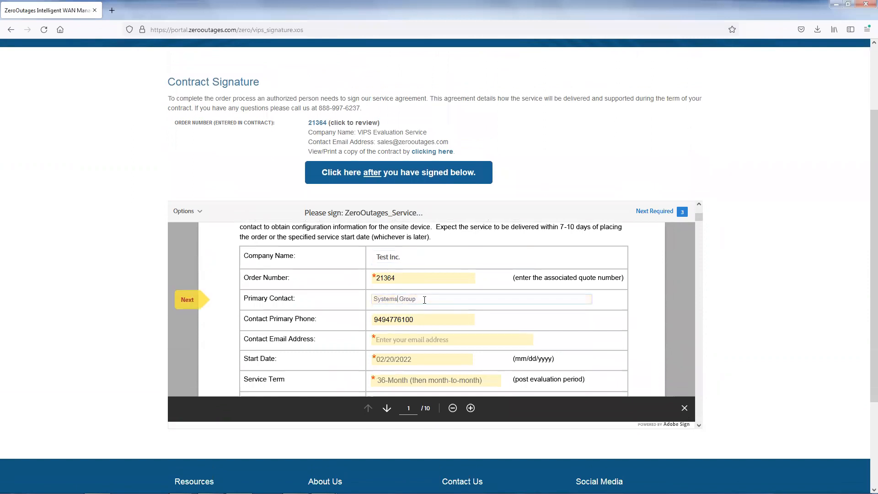
{"action": "left_click_drag", "start_coordinate": [424, 299], "coordinate": [353, 301]}
{"action": "type", "text": "John Smith"}
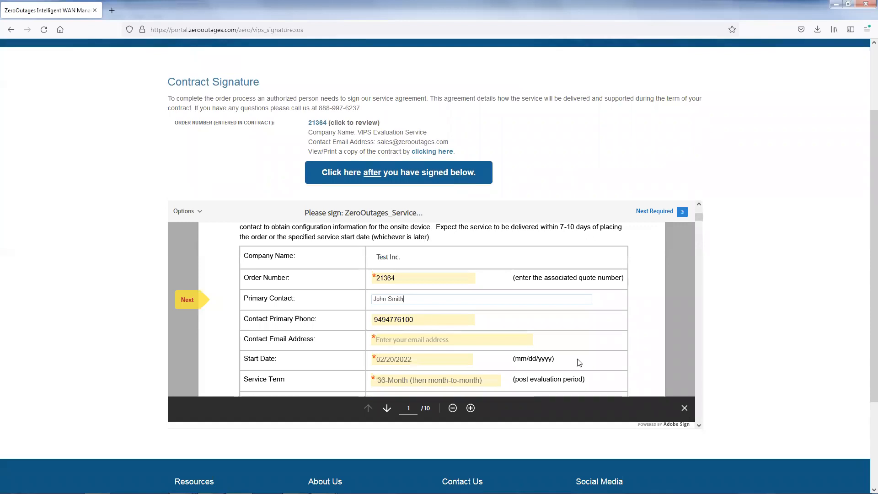
- Replace the primary phone number with the contact's own and fill in the contact's e-mail address in the service agreement
{"action": "left_click_drag", "start_coordinate": [435, 319], "coordinate": [355, 321]}
{"action": "type", "text": "555555"}
{"action": "type", "text": "1212"}
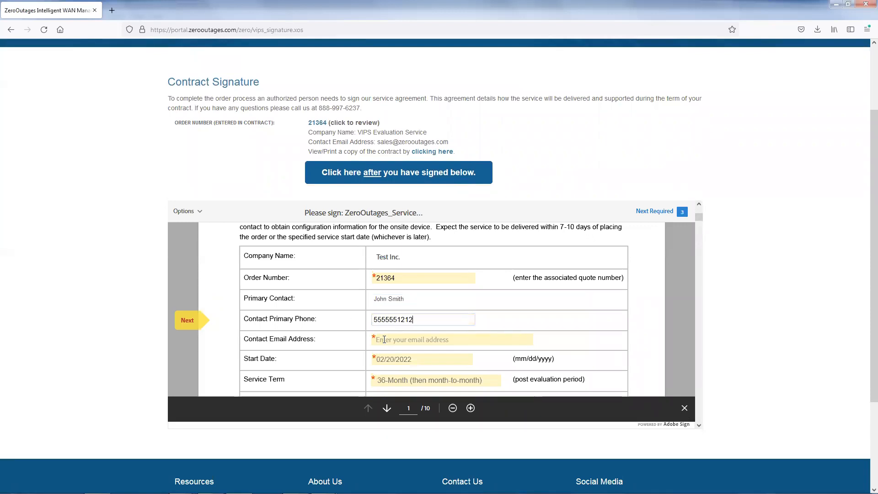
{"action": "left_click", "coordinate": [400, 341]}
{"action": "type", "text": "jsmith"}
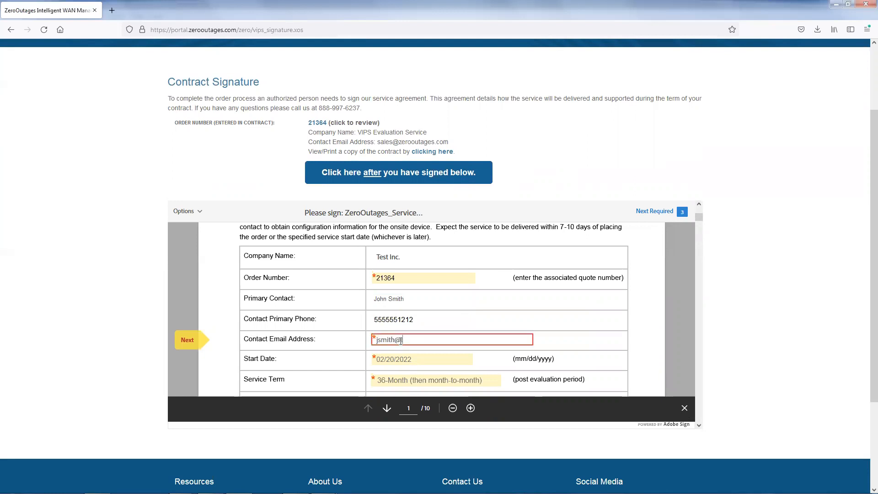
{"action": "type", "text": "@testinc.com"}
{"action": "key", "text": "Tab"}
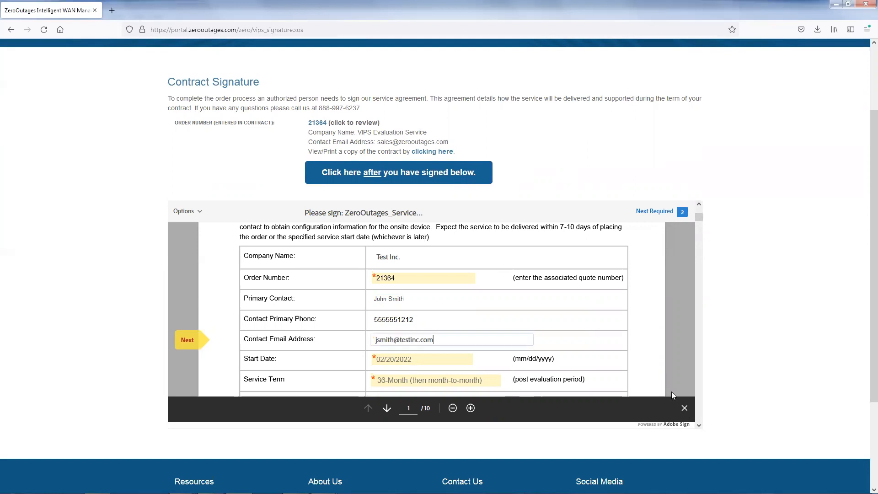
- Set the service term in the service agreement to 12-Month (setup fee $99/site)
{"action": "scroll", "coordinate": [562, 357], "scroll_direction": "down", "scroll_amount": 1}
{"action": "scroll", "coordinate": [523, 348], "scroll_direction": "down", "scroll_amount": 1}
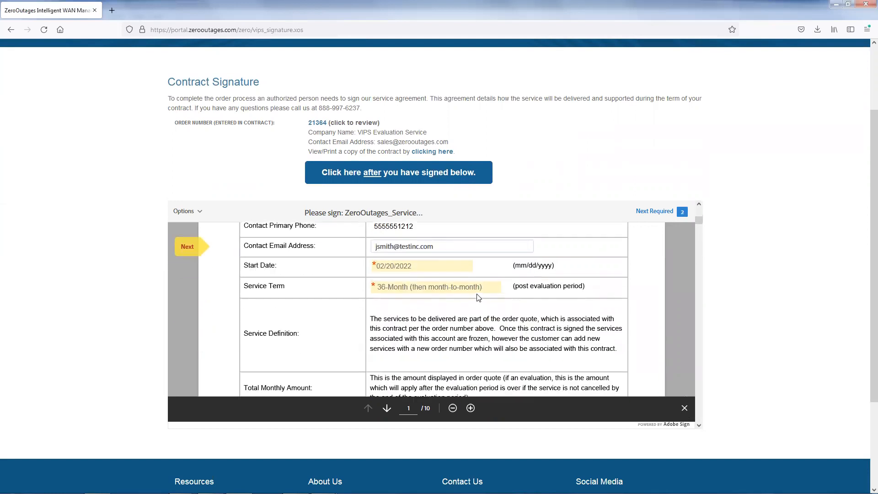
{"action": "left_click", "coordinate": [473, 291]}
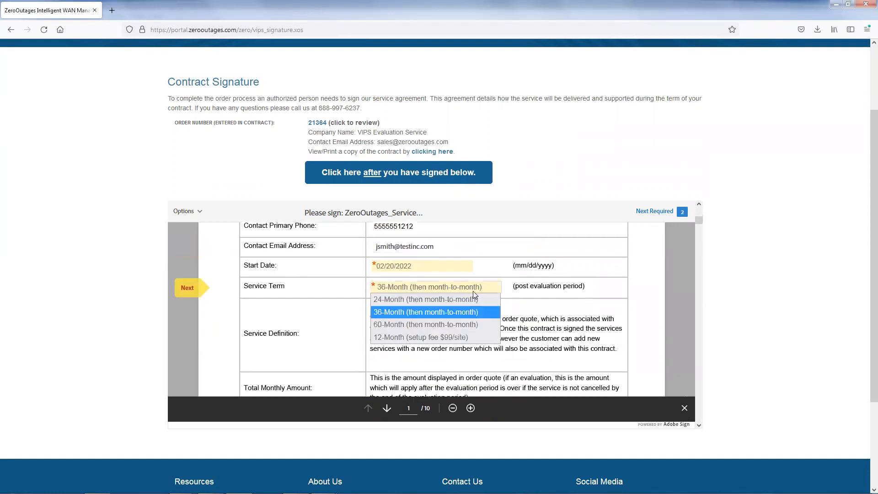
{"action": "left_click", "coordinate": [456, 338]}
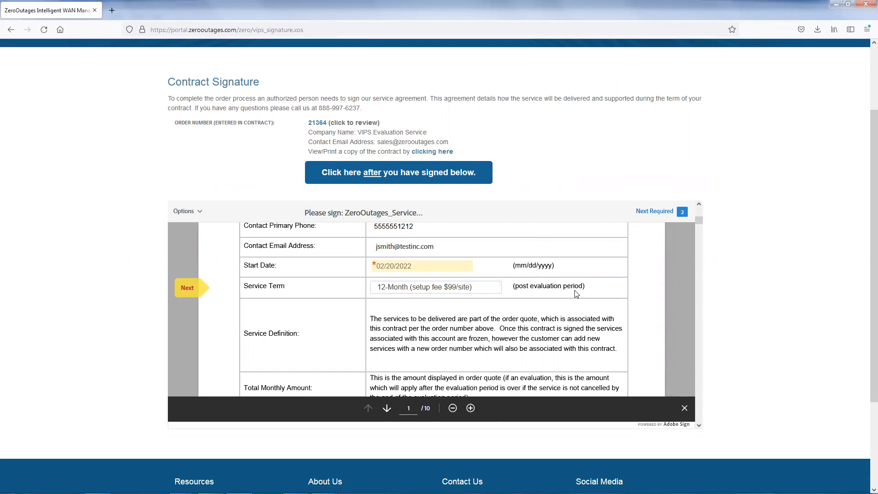
{"action": "left_click", "coordinate": [571, 302]}
- Fill in the technical contact's full name and phone number in the service agreement
{"action": "scroll", "coordinate": [544, 325], "scroll_direction": "down", "scroll_amount": 2}
{"action": "scroll", "coordinate": [550, 320], "scroll_direction": "down", "scroll_amount": 5}
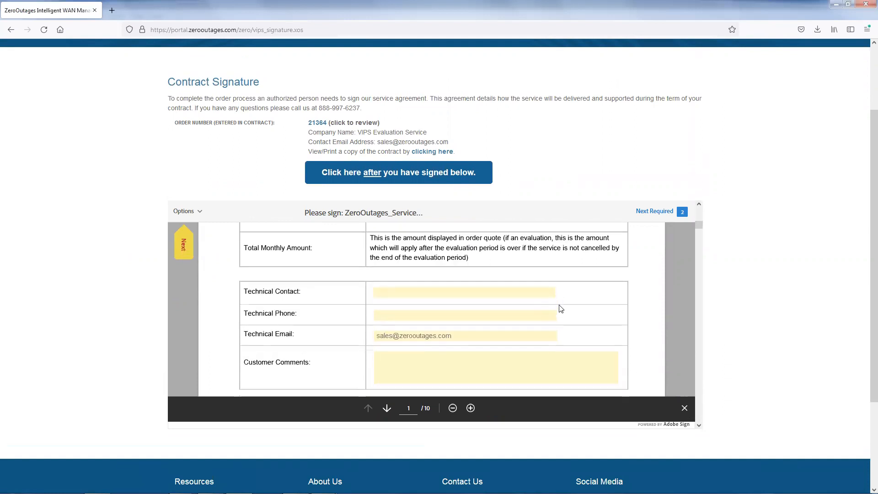
{"action": "left_click", "coordinate": [384, 246]}
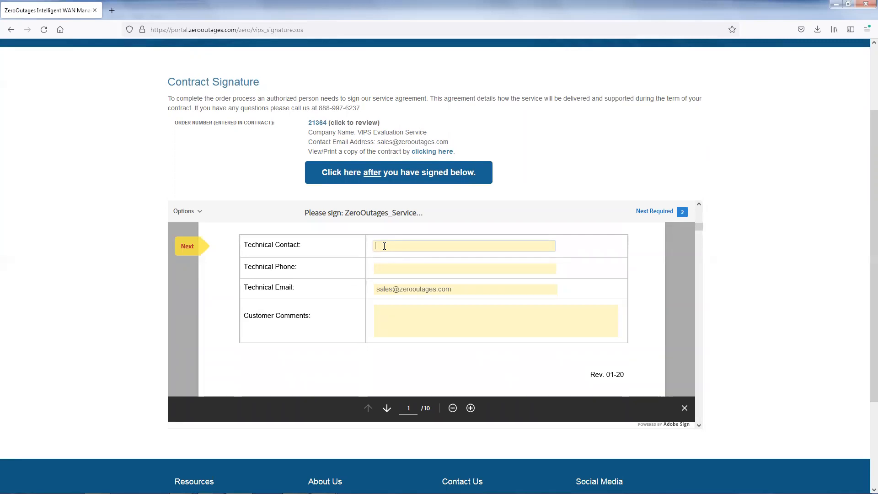
{"action": "type", "text": "John S"}
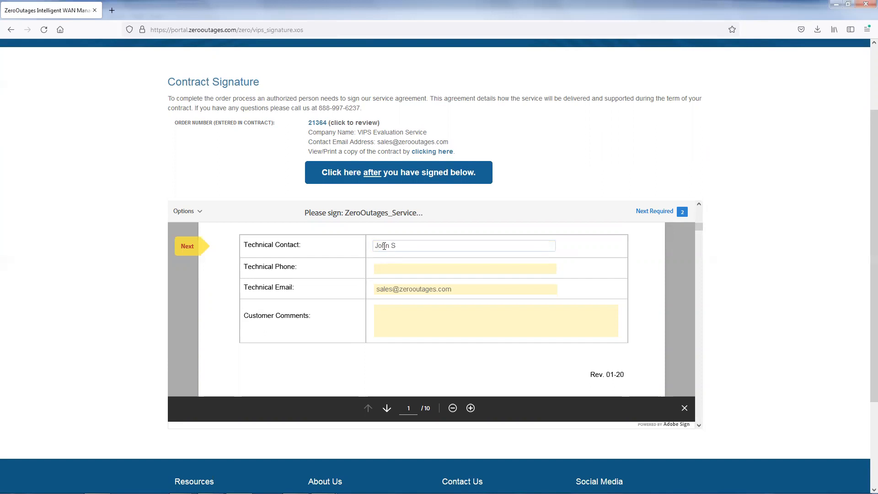
{"action": "type", "text": "mith"}
{"action": "key", "text": "Tab"}
{"action": "type", "text": "55555512"}
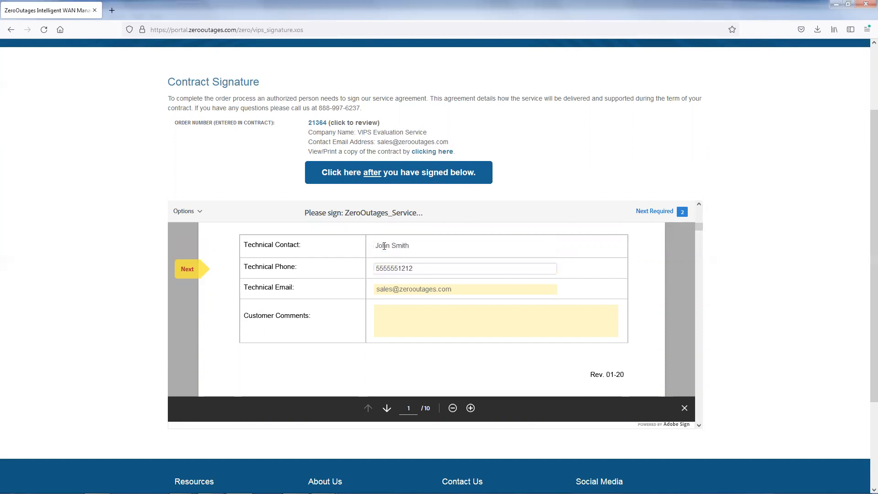
- Replace the technical e-mail in the service agreement with the contact's e-mail address
{"action": "key", "text": "Tab"}
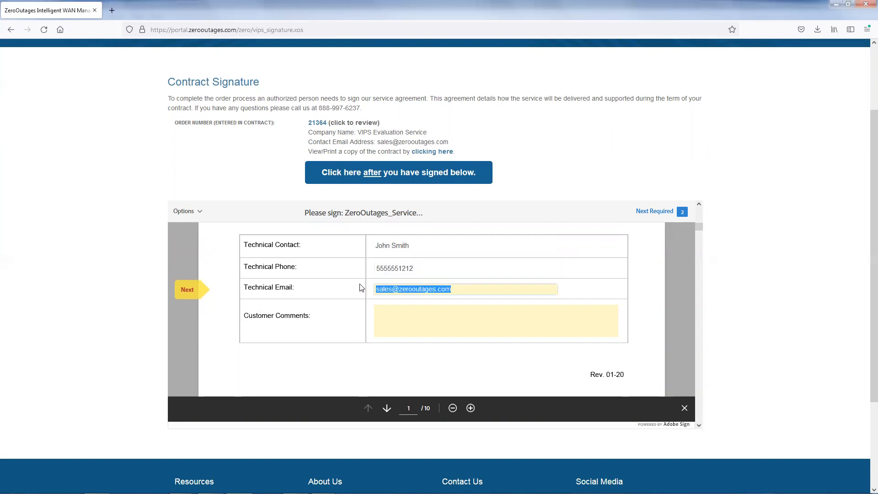
{"action": "type", "text": "jsmith@tes"}
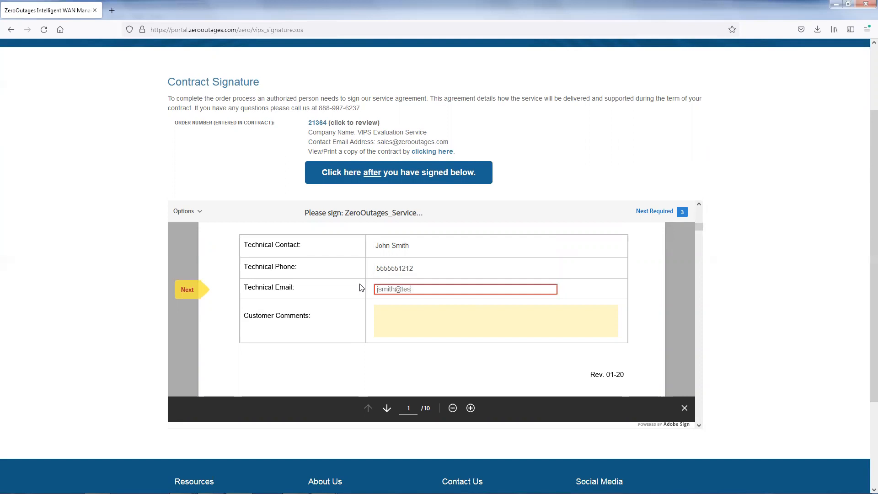
{"action": "type", "text": "tinc.com"}
{"action": "left_click", "coordinate": [194, 290]}
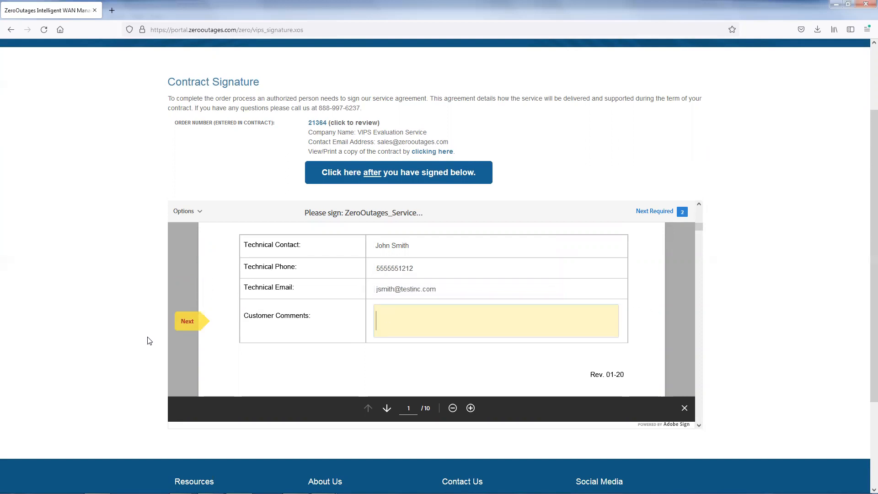
- Skip the customer comments and apply a typed signature of the contact's full name to the agreement's customer signature field
{"action": "left_click", "coordinate": [184, 320]}
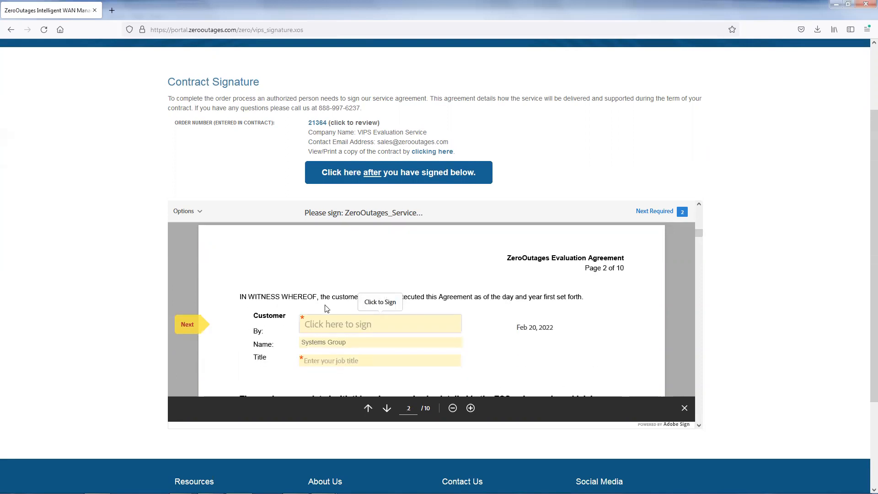
{"action": "left_click", "coordinate": [350, 327]}
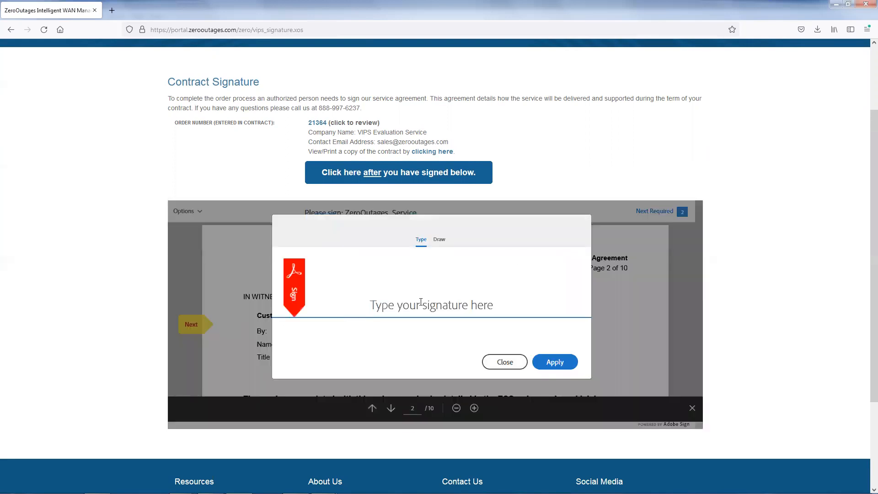
{"action": "type", "text": "Jih"}
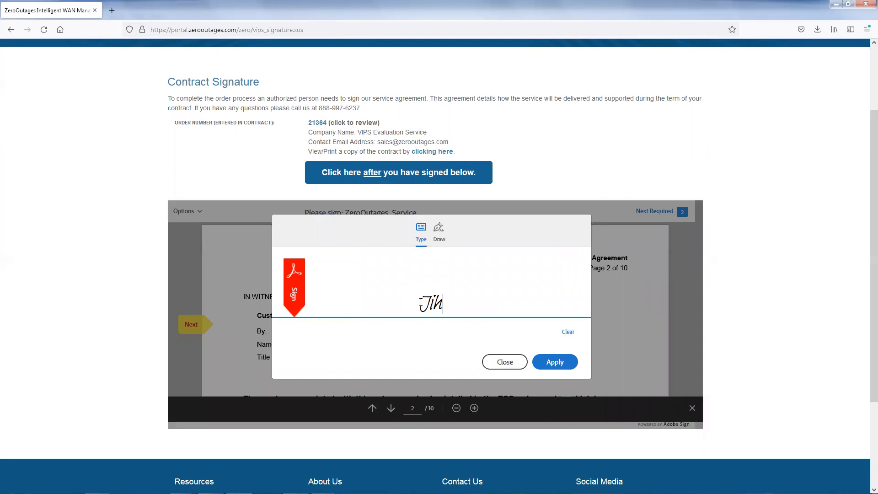
{"action": "type", "text": "ohm Smith"}
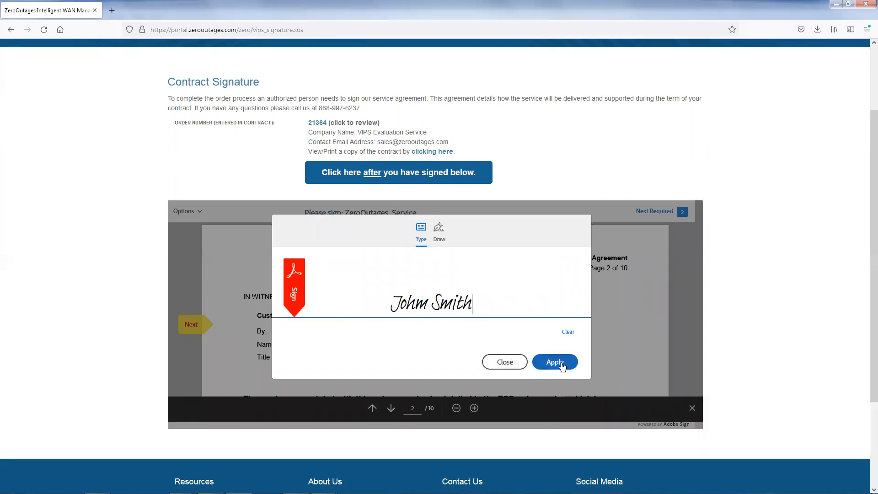
{"action": "left_click", "coordinate": [558, 361]}
- Replace the signer's name with the contact's full name, enter President as the title, and submit the signed agreement
{"action": "left_click_drag", "start_coordinate": [351, 343], "coordinate": [292, 346]}
{"action": "type", "text": "Jh"}
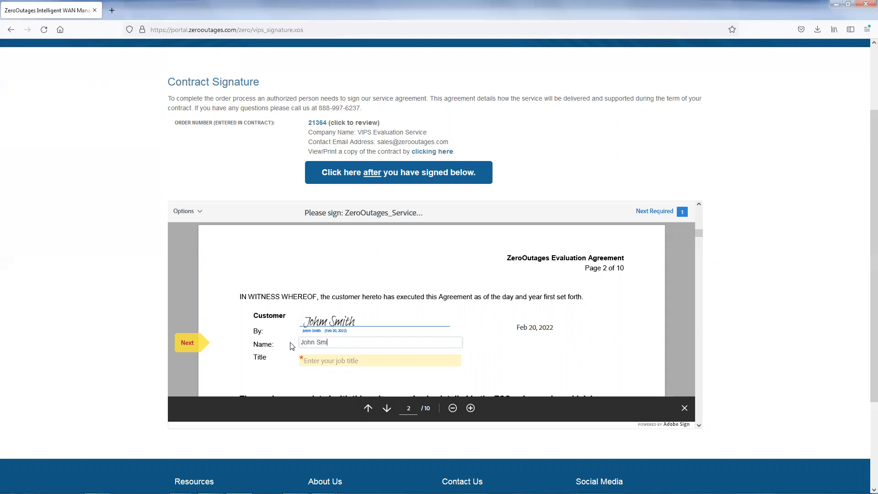
{"action": "key", "text": "Tab"}
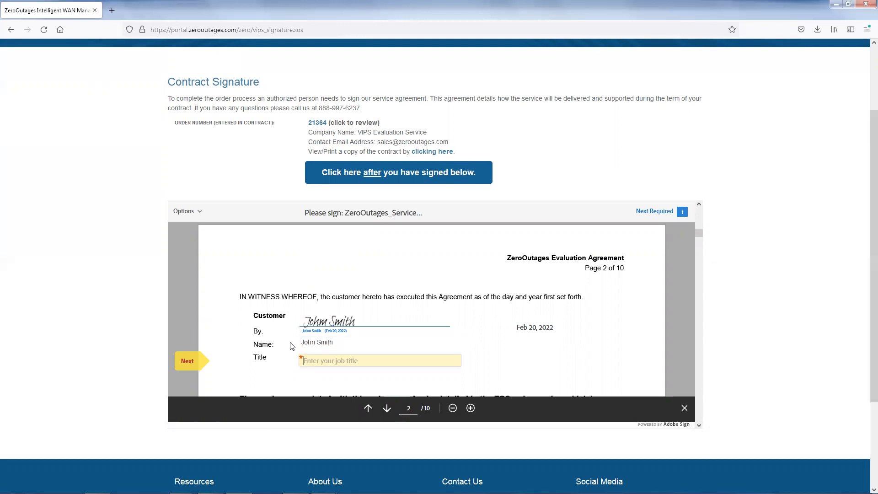
{"action": "type", "text": "President"}
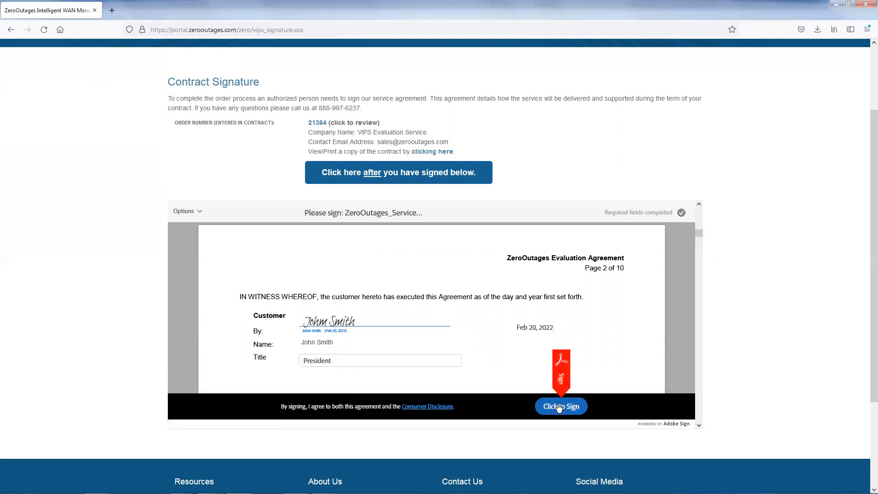
{"action": "left_click", "coordinate": [561, 406]}
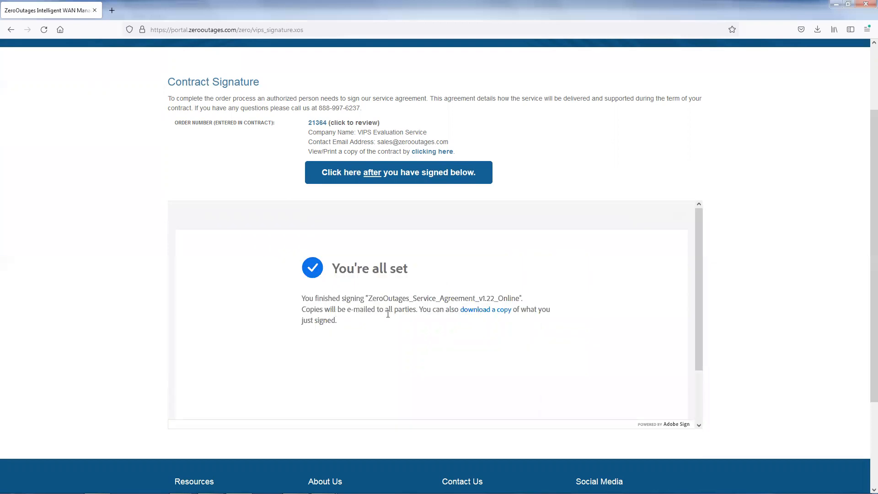
- Continue from the signed agreement to the installation guide and review its Sophos license check and API configuration instructions
{"action": "scroll", "coordinate": [684, 270], "scroll_direction": "down", "scroll_amount": 2}
{"action": "scroll", "coordinate": [685, 270], "scroll_direction": "down", "scroll_amount": 4}
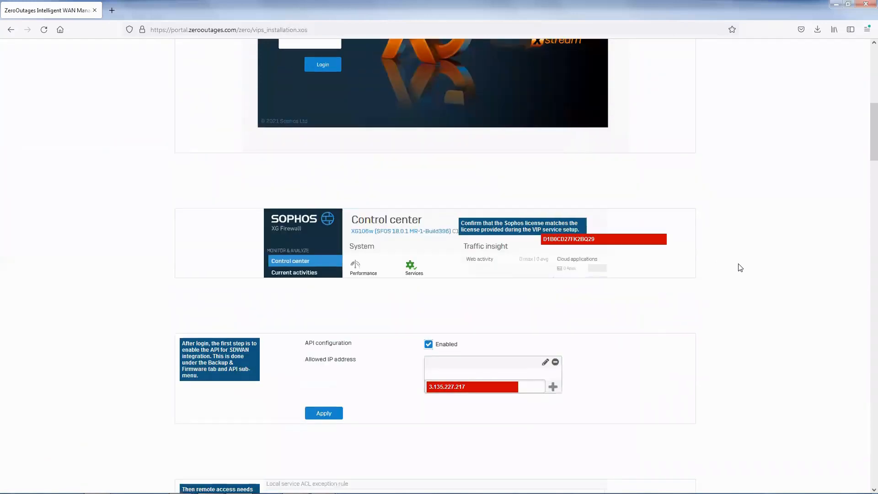
{"action": "scroll", "coordinate": [740, 267], "scroll_direction": "down", "scroll_amount": 1}
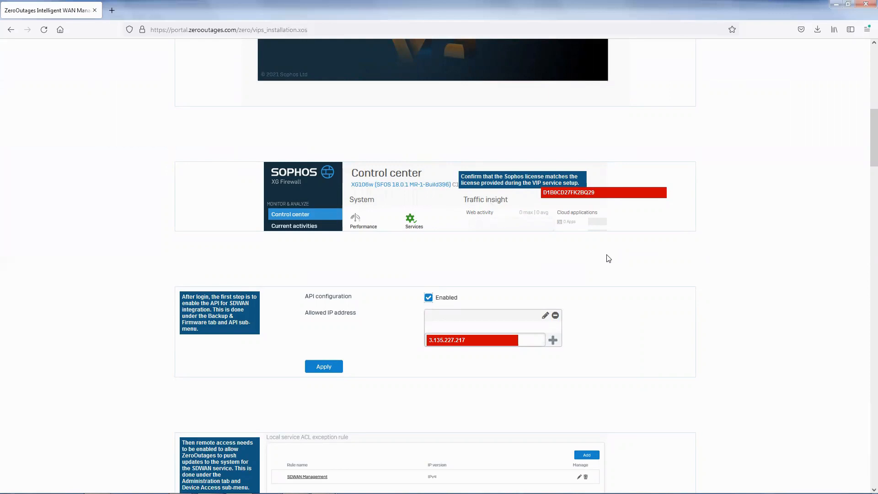
{"action": "scroll", "coordinate": [681, 256], "scroll_direction": "down", "scroll_amount": 2}
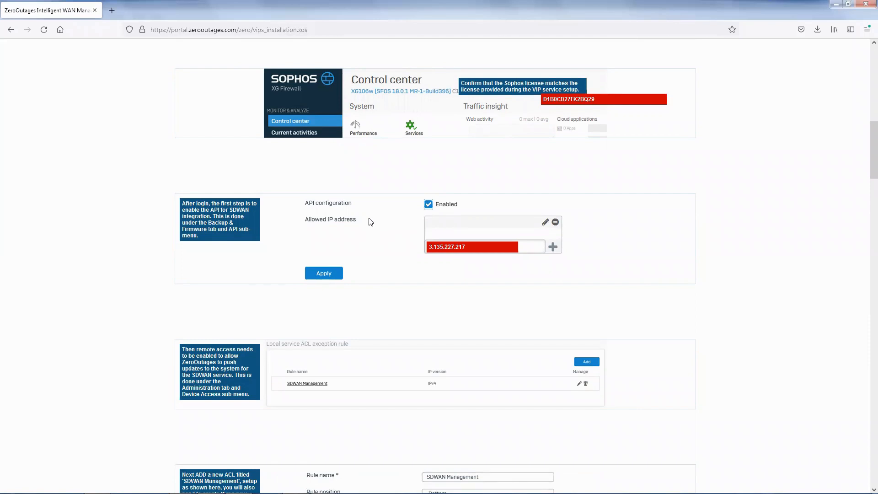
{"action": "scroll", "coordinate": [390, 234], "scroll_direction": "down", "scroll_amount": 1}
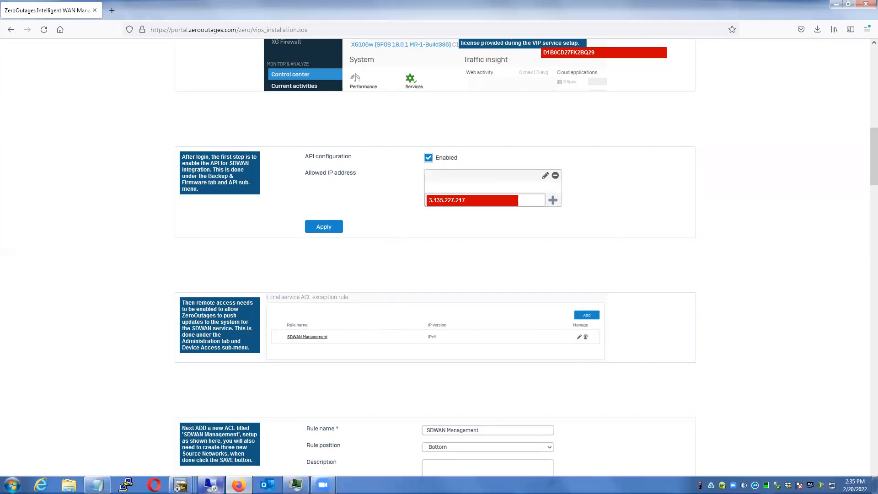
- Switch to the Sophos XG Firewall console and show the API configuration within its backup and firmware settings
{"action": "left_click", "coordinate": [211, 488]}
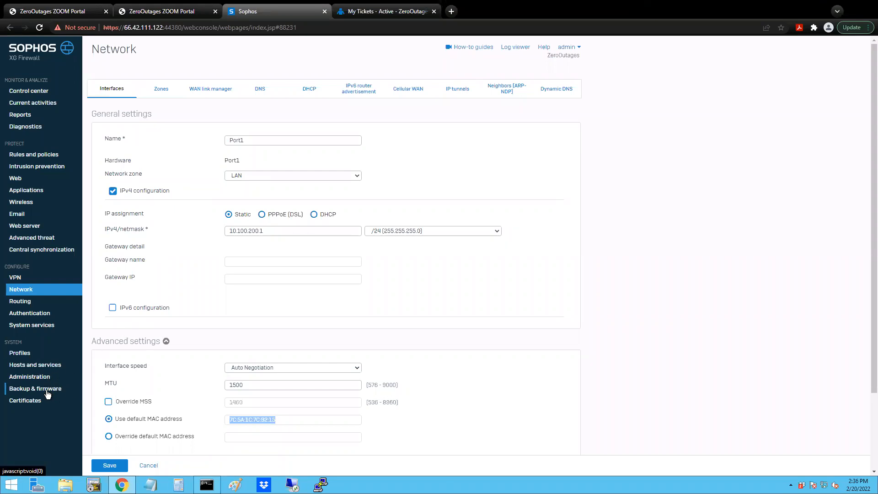
{"action": "left_click", "coordinate": [48, 391]}
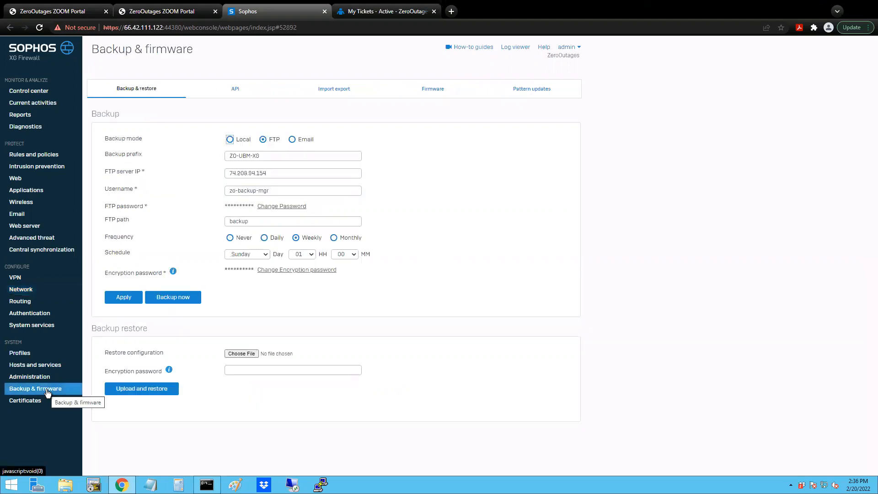
{"action": "left_click", "coordinate": [233, 91]}
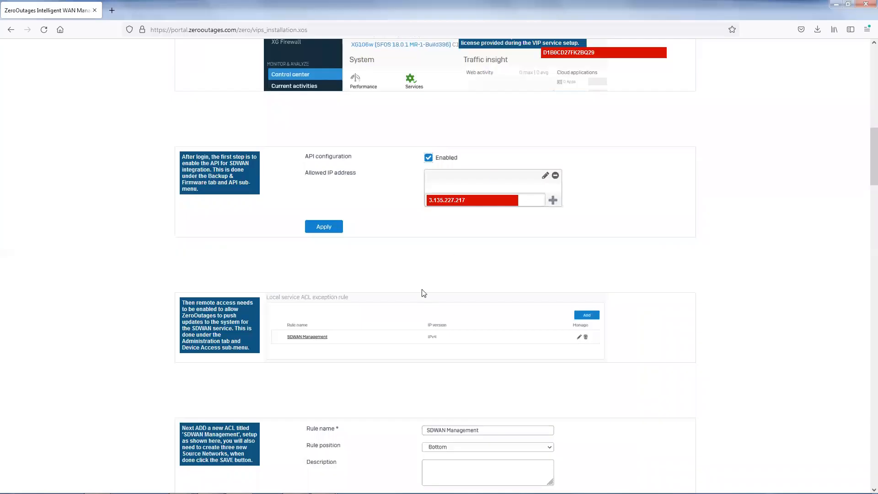
- Review the installation guide's remote access instructions and the settings for the SDWAN Management ACL rule
{"action": "scroll", "coordinate": [649, 229], "scroll_direction": "down", "scroll_amount": 2}
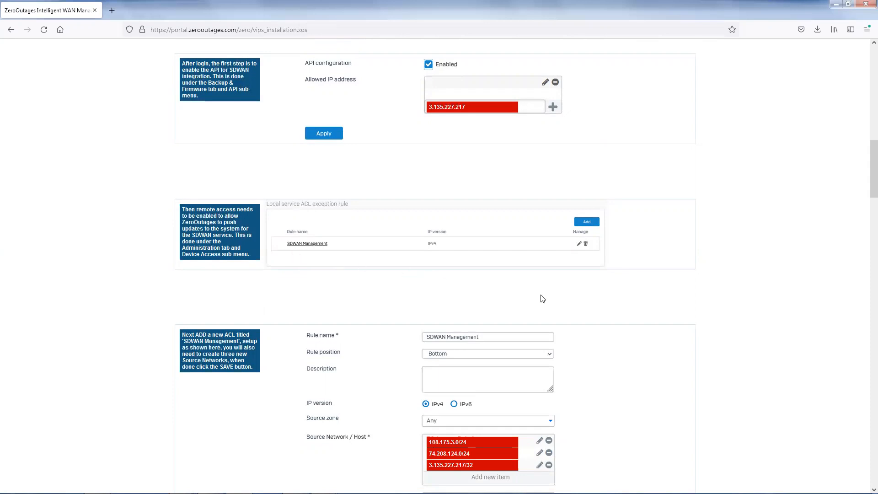
{"action": "scroll", "coordinate": [640, 317], "scroll_direction": "down", "scroll_amount": 3}
{"action": "scroll", "coordinate": [630, 315], "scroll_direction": "down", "scroll_amount": 3}
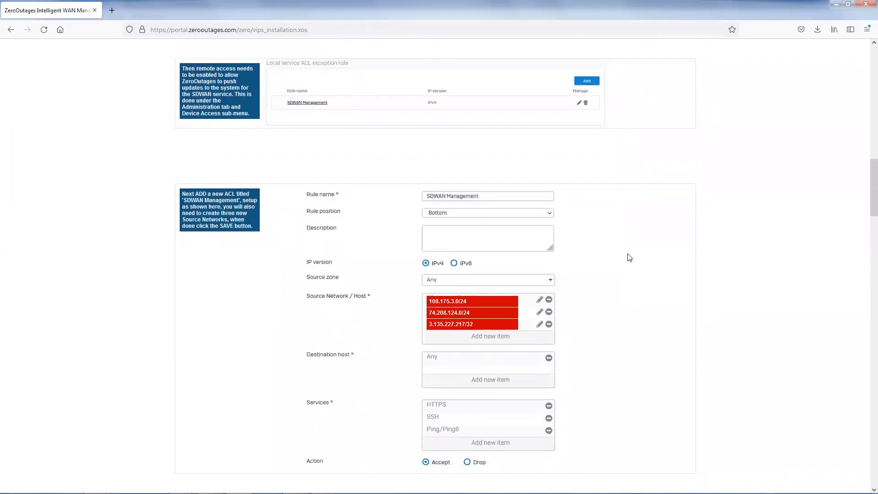
{"action": "scroll", "coordinate": [636, 258], "scroll_direction": "down", "scroll_amount": 2}
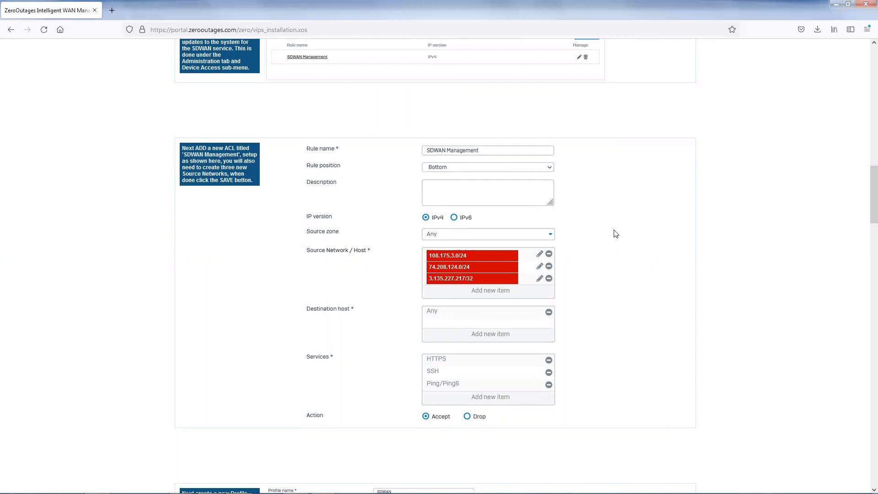
{"action": "scroll", "coordinate": [614, 234], "scroll_direction": "up", "scroll_amount": 2}
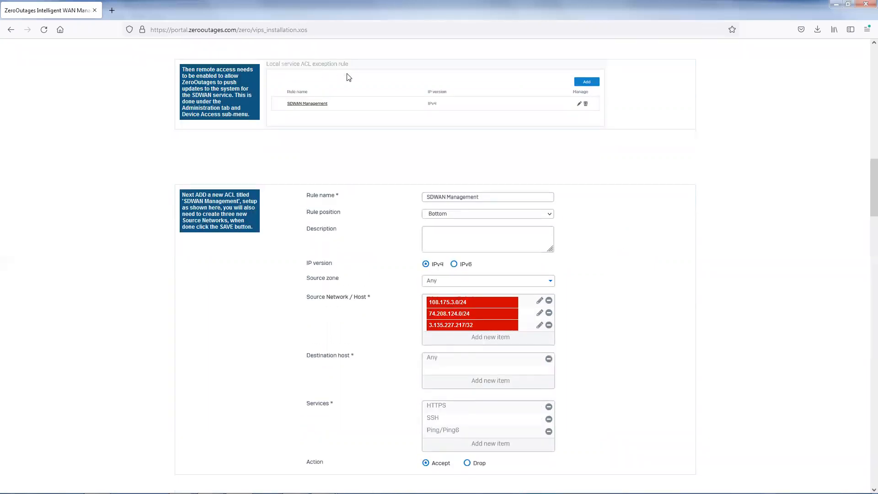
- Switch to the Sophos XG Firewall console and open the device access administration settings at the local service ACL exception rules
{"action": "mouse_move", "coordinate": [110, 493]}
{"action": "left_click", "coordinate": [211, 484]}
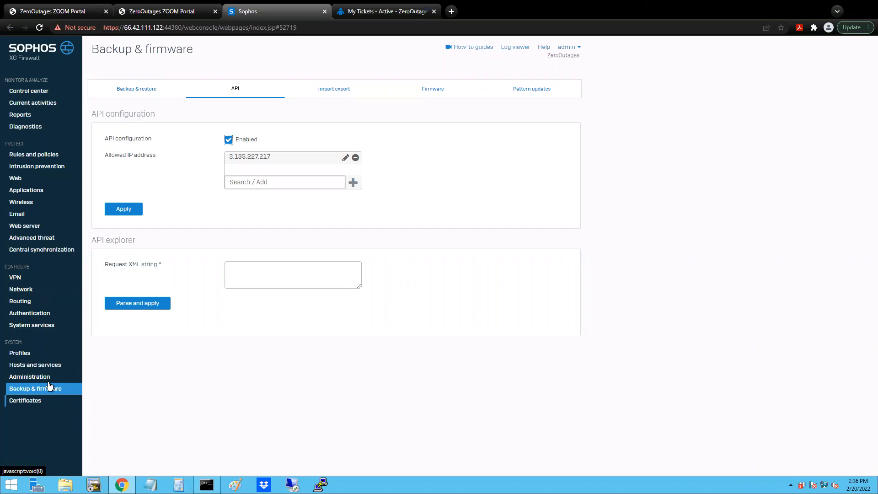
{"action": "left_click", "coordinate": [32, 378]}
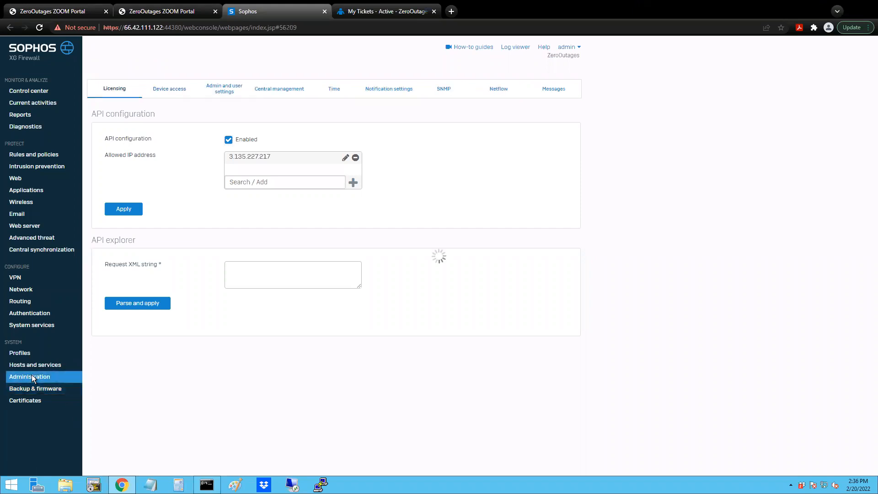
{"action": "left_click", "coordinate": [171, 89]}
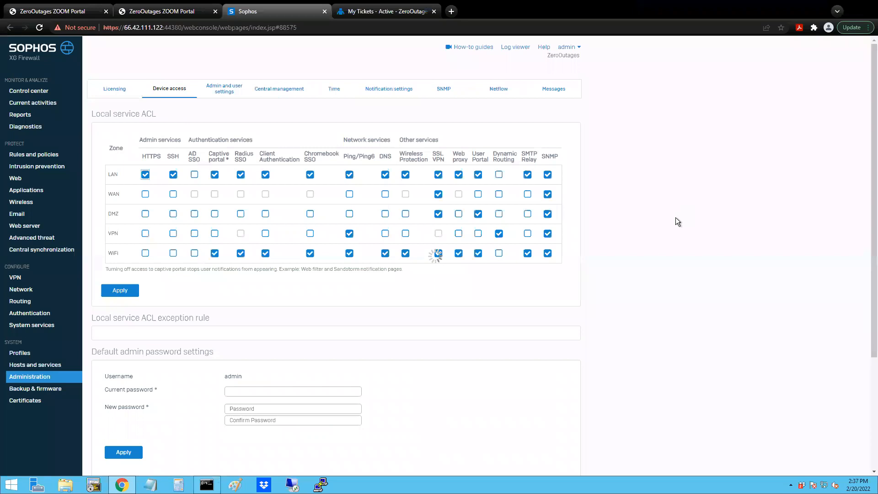
{"action": "scroll", "coordinate": [698, 267], "scroll_direction": "down", "scroll_amount": 1}
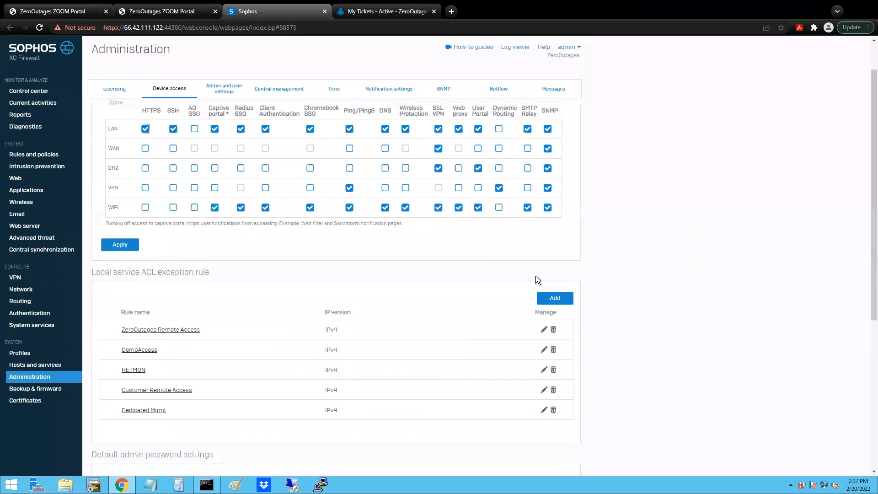
- Start a new local service ACL exception rule and name it SDWAN Management
{"action": "left_click", "coordinate": [554, 298]}
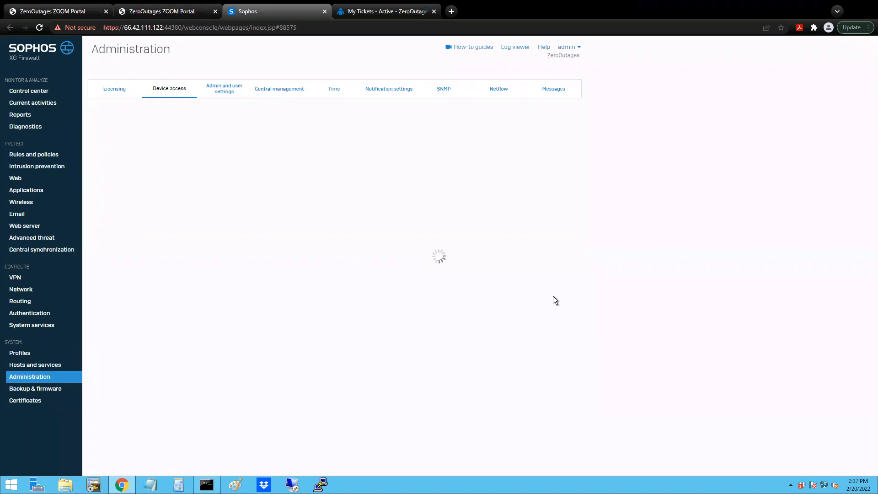
{"action": "type", "text": "SDWAN Management"}
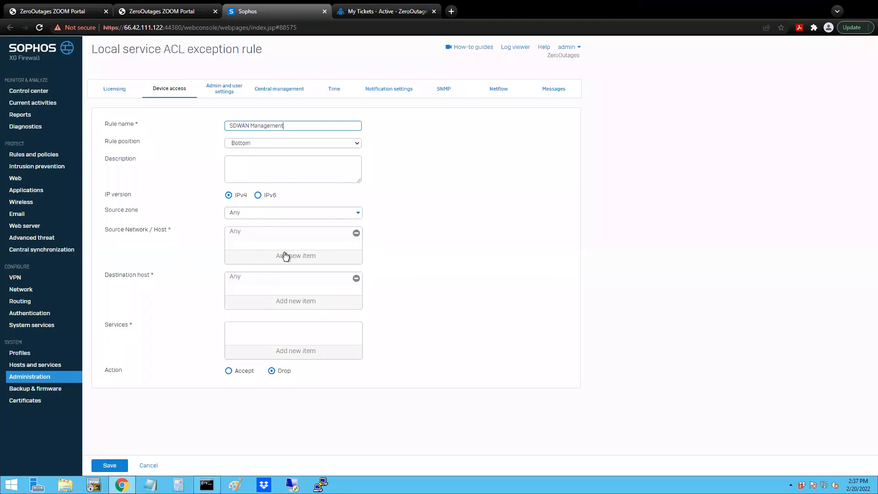
- Create a new IP host for the rule's source network and name it 108.175.3.0, checking the address in the installation guide
{"action": "left_click", "coordinate": [278, 260]}
{"action": "type", "text": "108"}
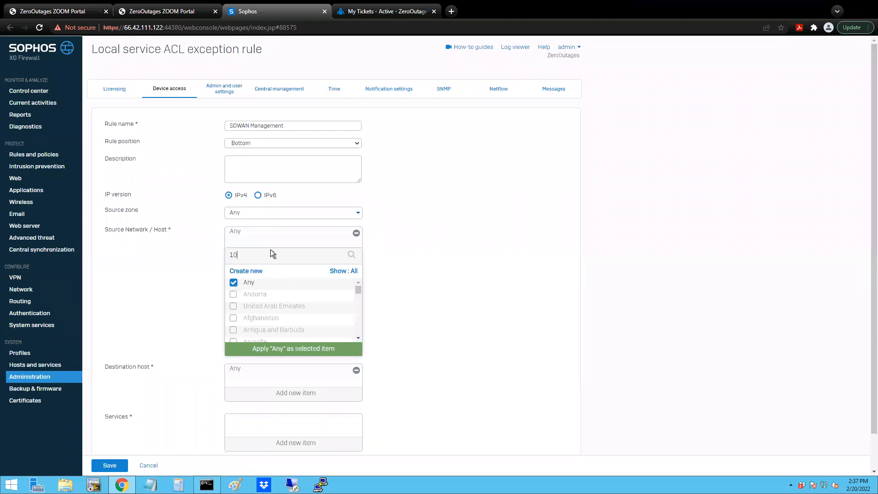
{"action": "left_click", "coordinate": [241, 273]}
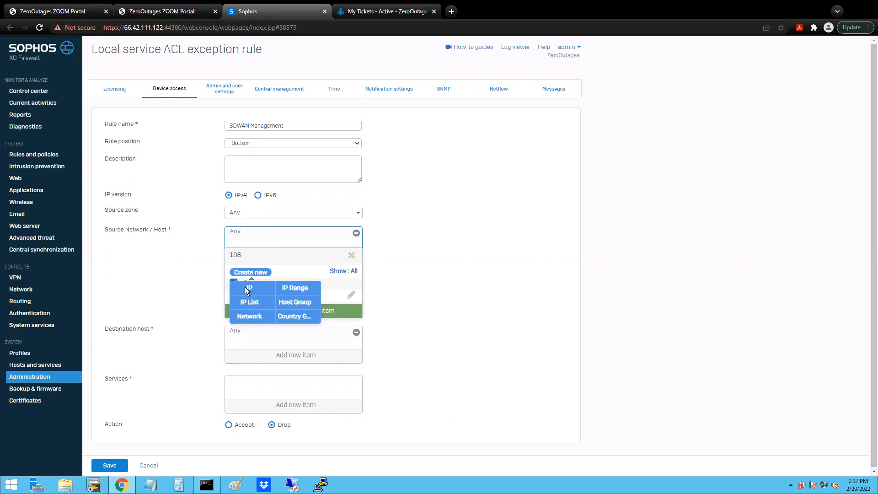
{"action": "left_click", "coordinate": [245, 289]}
{"action": "type", "text": "108.175"}
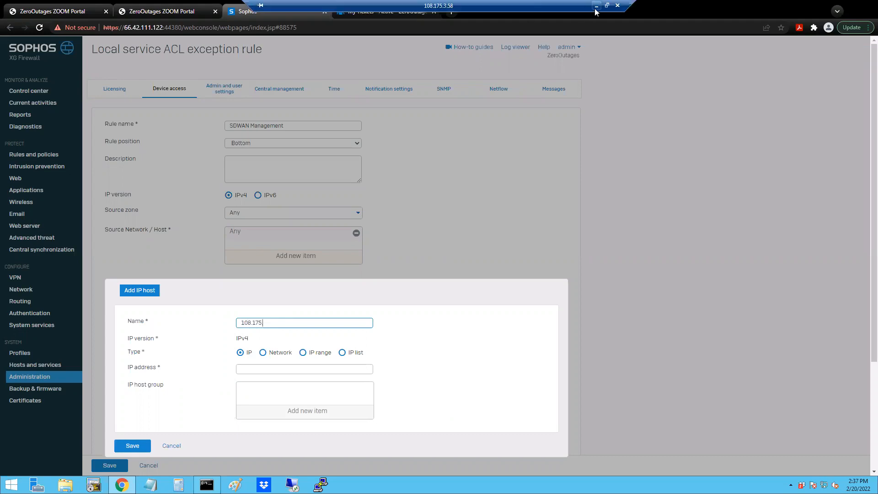
{"action": "left_click", "coordinate": [595, 7]}
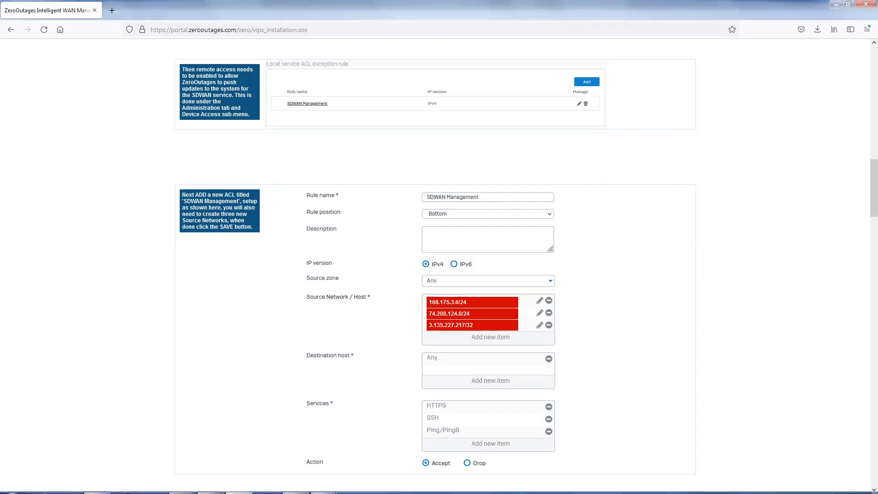
{"action": "left_click", "coordinate": [210, 484]}
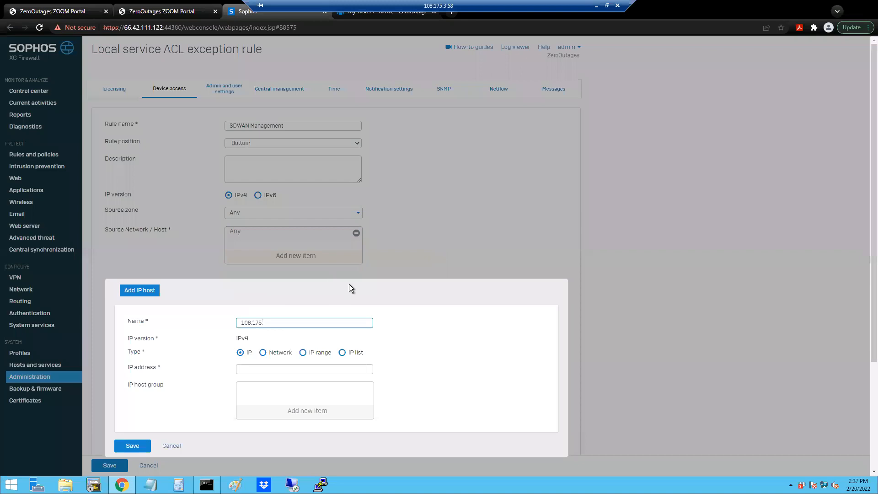
{"action": "type", "text": "3.0"}
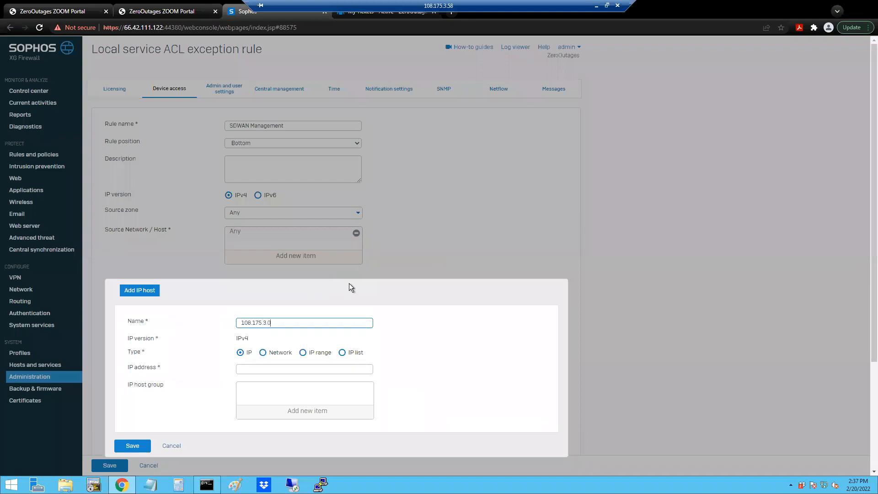
- Set the new host's type to Network with IP address 108.175.3.0 and subnet /24, and save it
{"action": "left_click", "coordinate": [262, 353]}
{"action": "left_click", "coordinate": [260, 370]}
{"action": "type", "text": "10"}
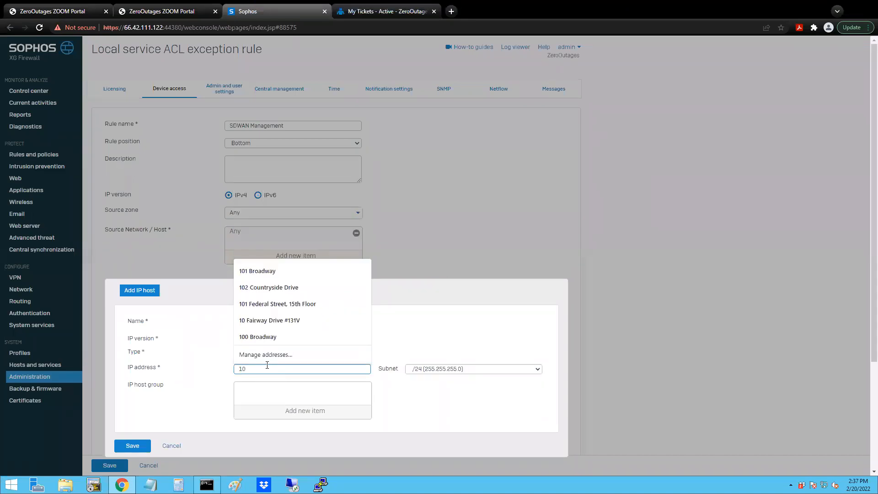
{"action": "type", "text": "8.175.3"}
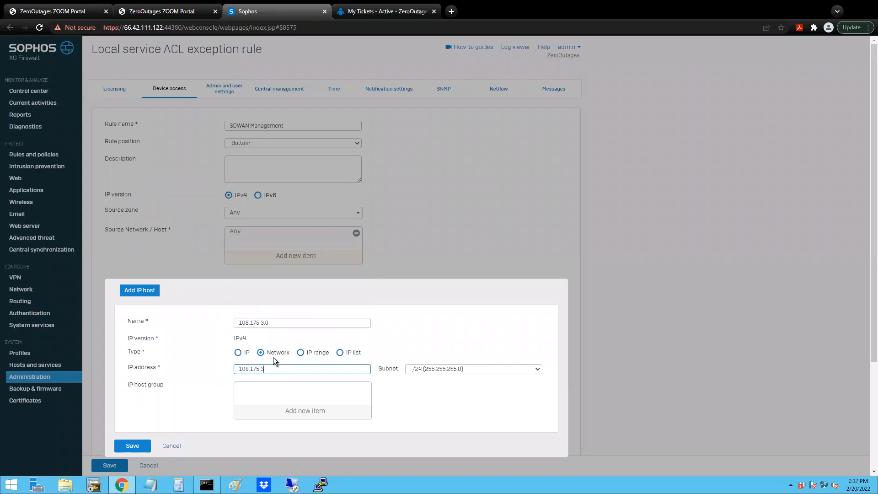
{"action": "type", "text": ".0"}
{"action": "left_click", "coordinate": [138, 446]}
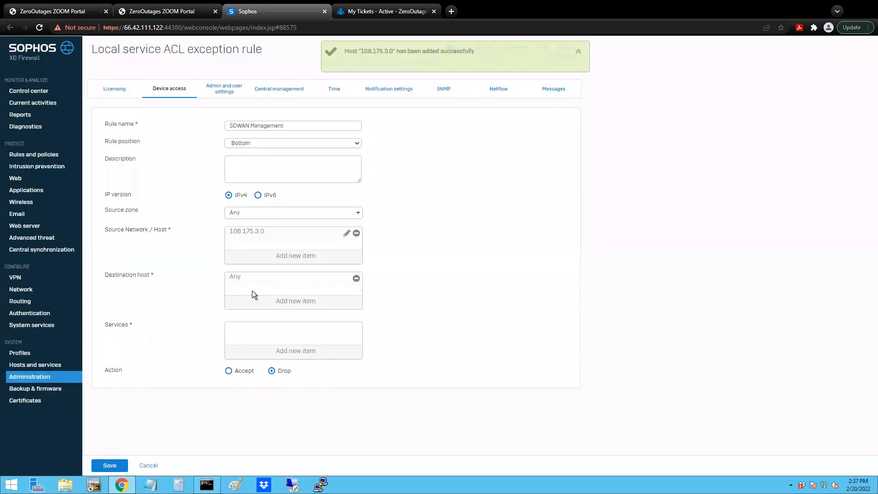
- Add HTTPS, SSH and Ping/Ping6 as the services of the SDWAN Management rule
{"action": "left_click", "coordinate": [292, 351]}
{"action": "left_click", "coordinate": [233, 364]}
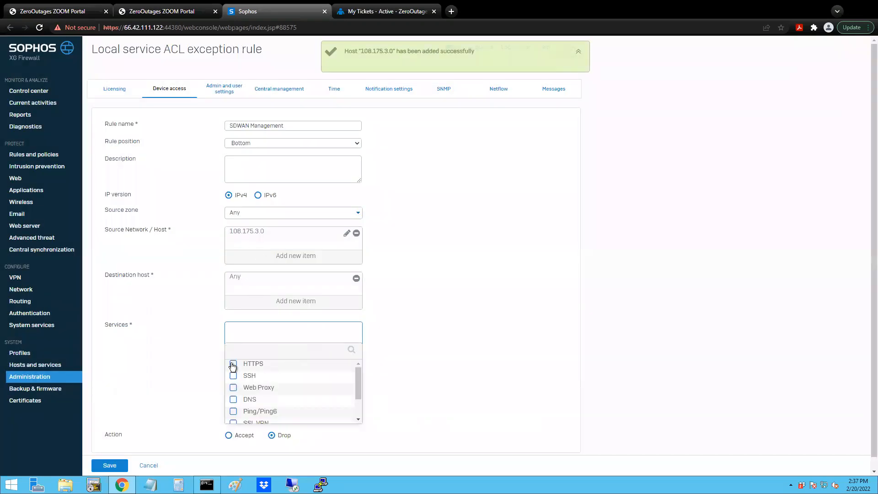
{"action": "left_click", "coordinate": [234, 376]}
{"action": "left_click", "coordinate": [233, 411]}
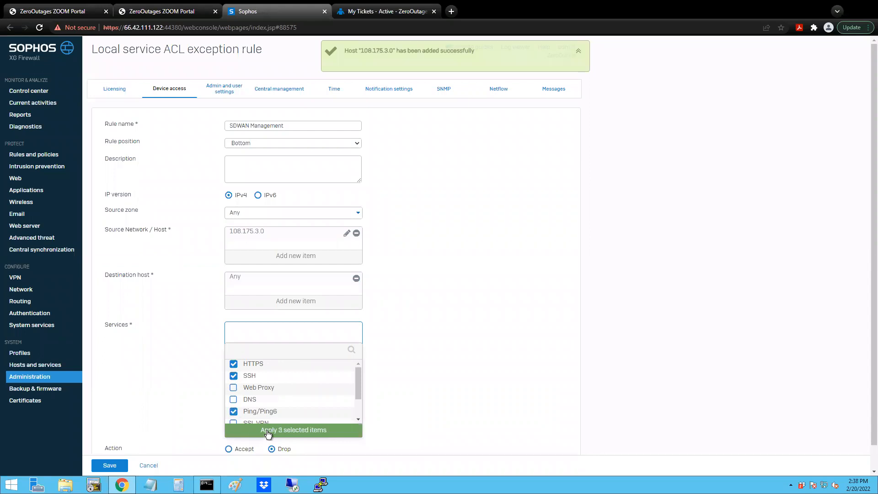
{"action": "left_click", "coordinate": [269, 430]}
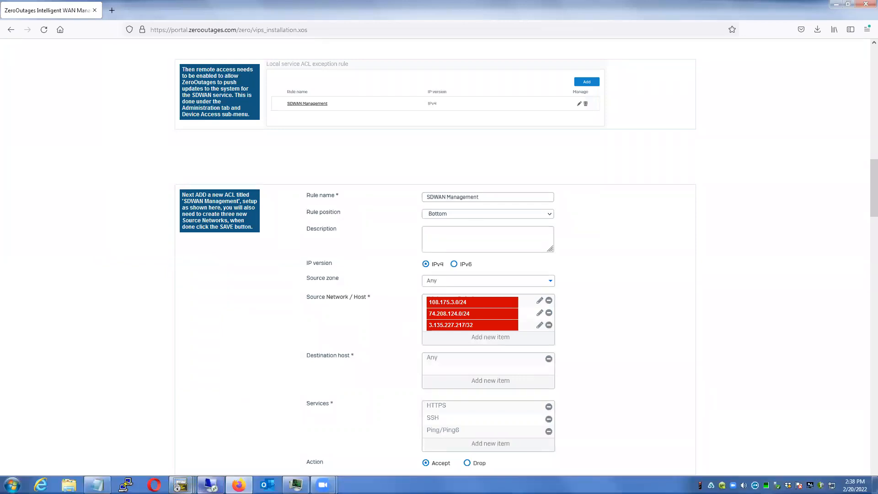
- Set the SDWAN Management rule's action to Accept, save it and check the exception rule list
{"action": "left_click", "coordinate": [210, 486]}
{"action": "left_click", "coordinate": [228, 386]}
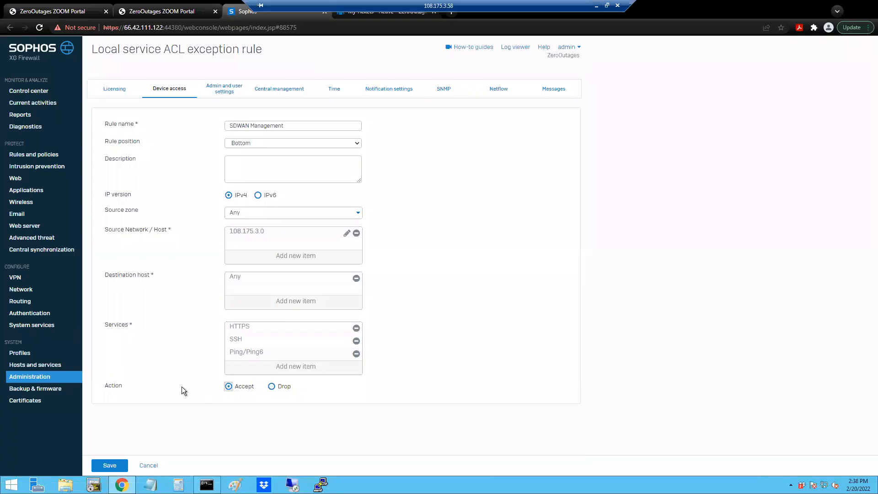
{"action": "left_click", "coordinate": [103, 466]}
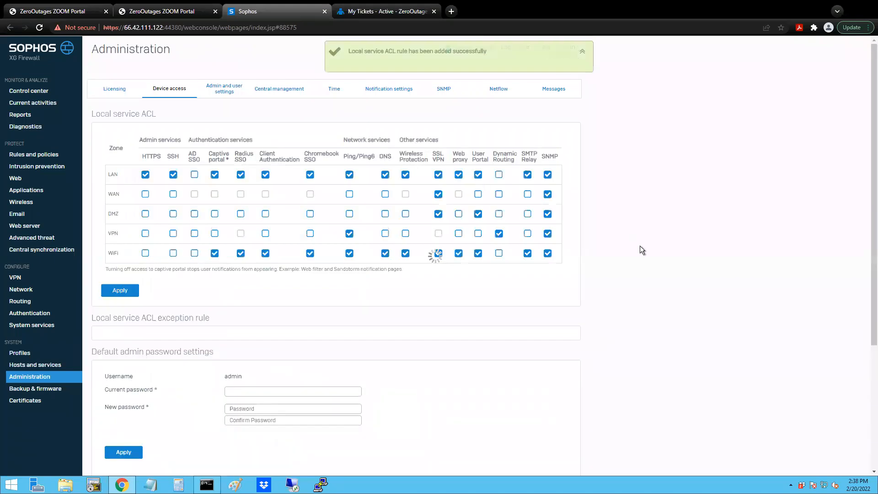
{"action": "scroll", "coordinate": [439, 337], "scroll_direction": "down", "scroll_amount": 1}
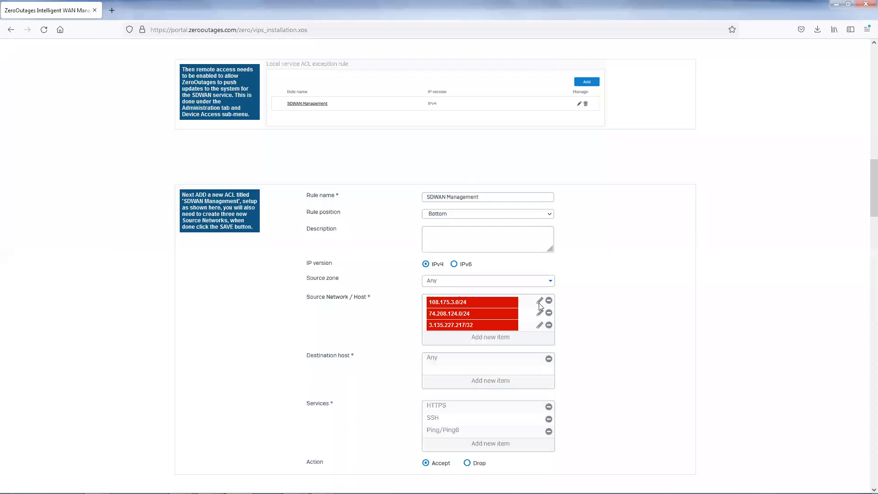
- Consult the installation guide's profile instructions and open the device access profiles in the Sophos XG Firewall console
{"action": "scroll", "coordinate": [618, 285], "scroll_direction": "down", "scroll_amount": 7}
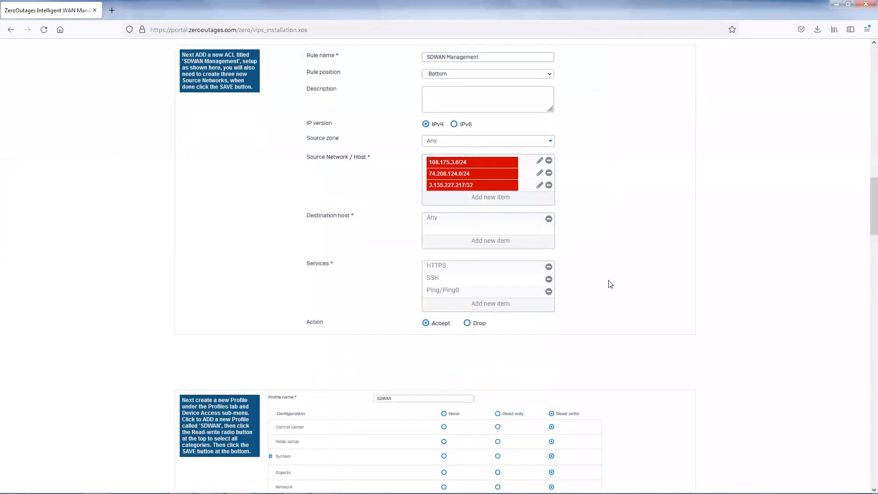
{"action": "scroll", "coordinate": [622, 281], "scroll_direction": "down", "scroll_amount": 1}
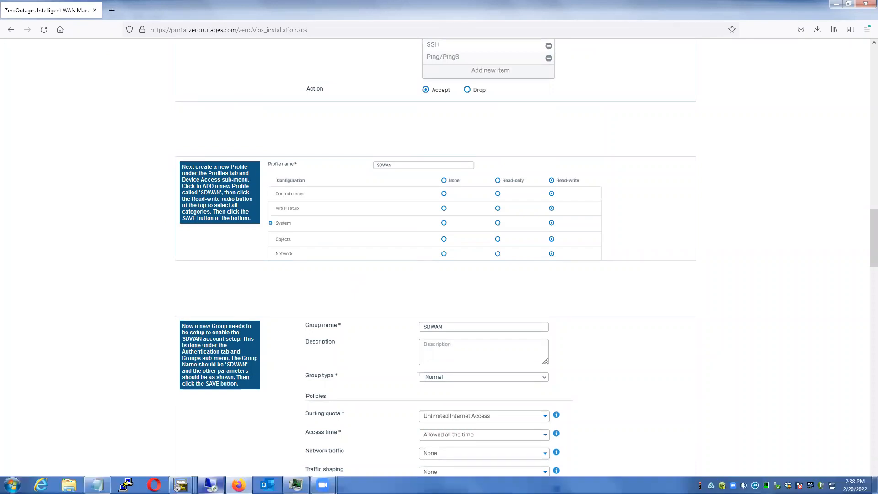
{"action": "left_click", "coordinate": [211, 484]}
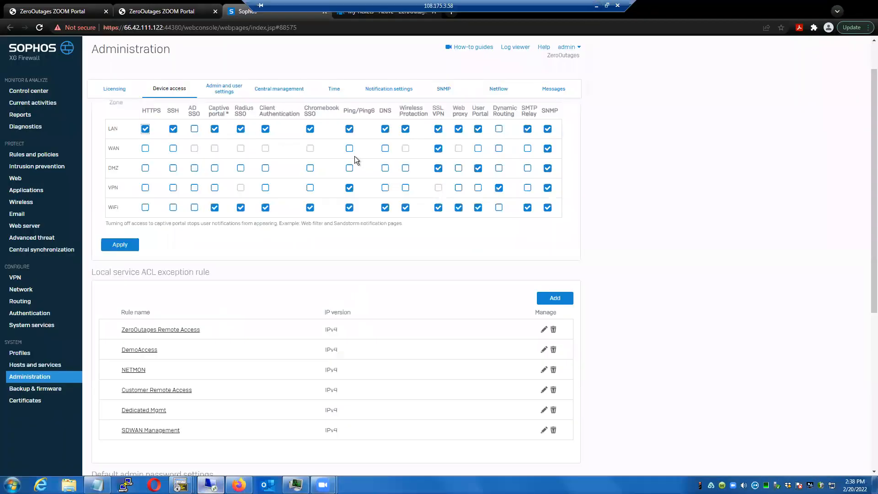
{"action": "left_click", "coordinate": [14, 353]}
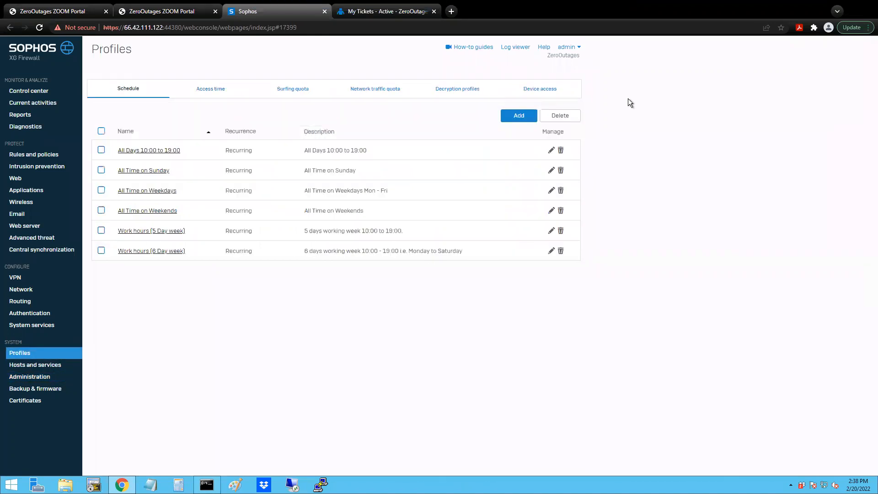
{"action": "left_click", "coordinate": [547, 91]}
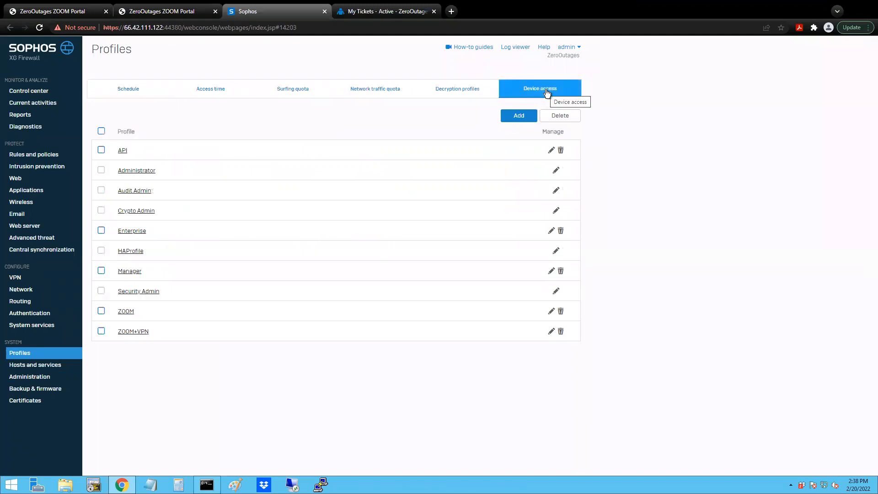
- Add a device access profile named SDWAN with Read-write permission for all categories and save it
{"action": "left_click", "coordinate": [522, 115]}
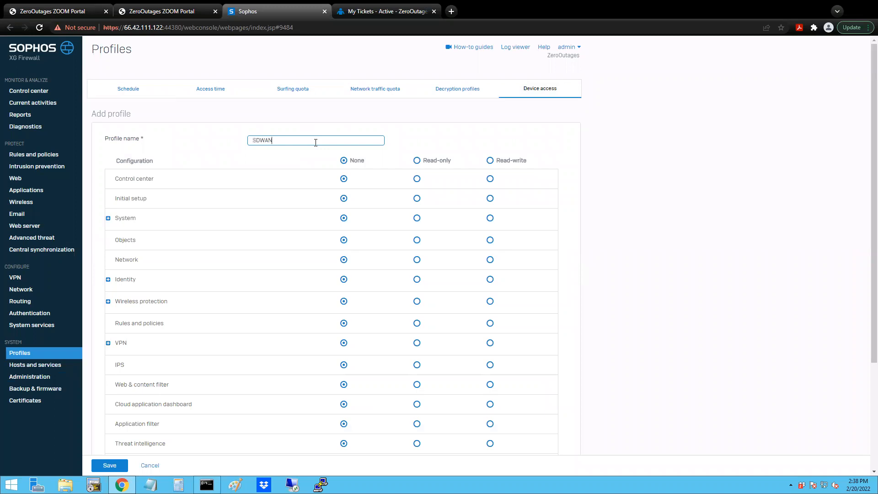
{"action": "left_click", "coordinate": [489, 160]}
{"action": "left_click", "coordinate": [109, 465]}
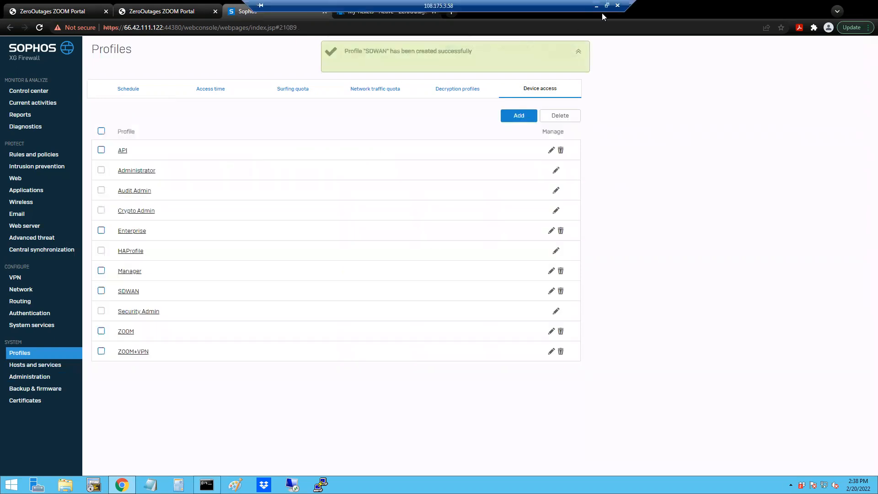
- Consult the guide's group settings, switch to the Sophos XG Firewall console and start a new authentication group named SDWAN
{"action": "left_click", "coordinate": [597, 5]}
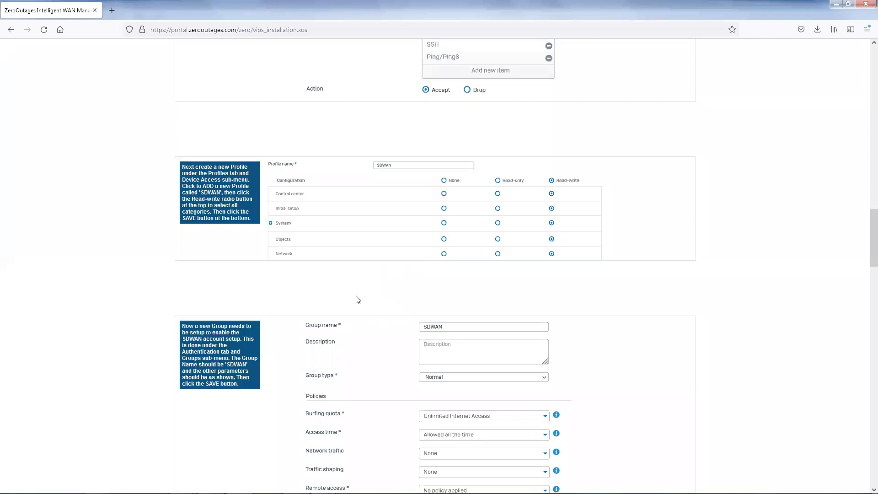
{"action": "scroll", "coordinate": [359, 295], "scroll_direction": "down", "scroll_amount": 2}
{"action": "scroll", "coordinate": [362, 288], "scroll_direction": "down", "scroll_amount": 3}
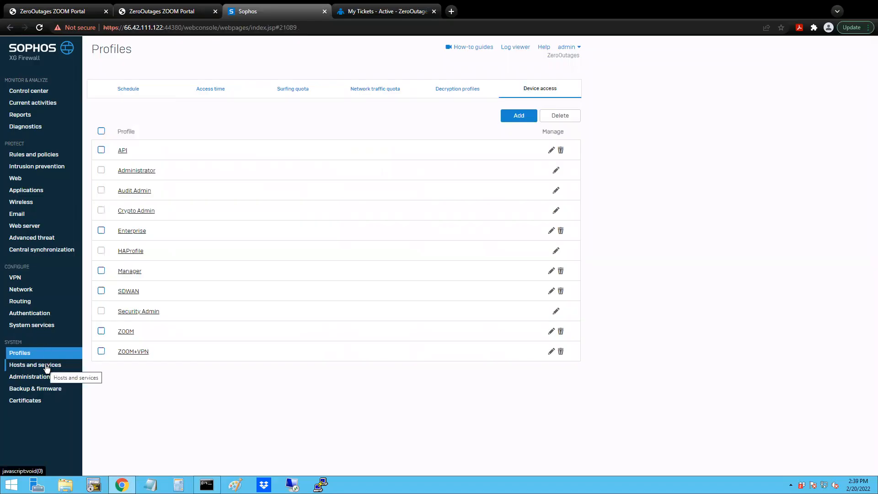
{"action": "left_click", "coordinate": [26, 314]}
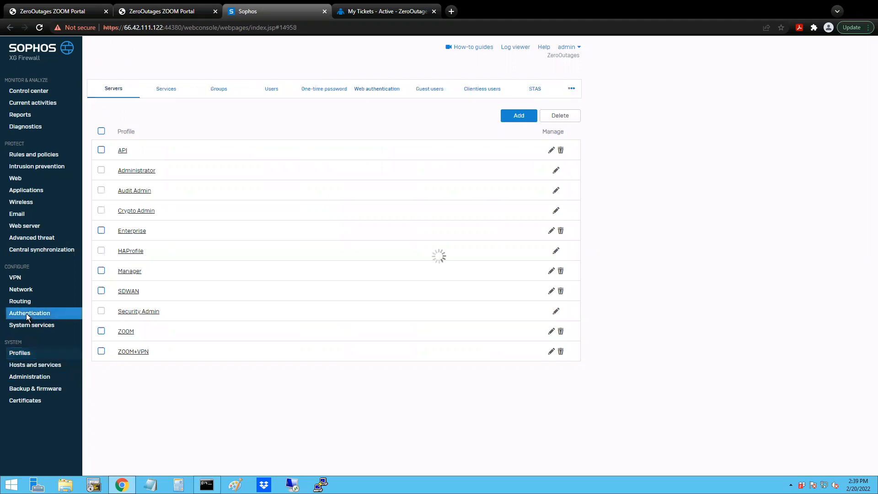
{"action": "left_click", "coordinate": [210, 89]}
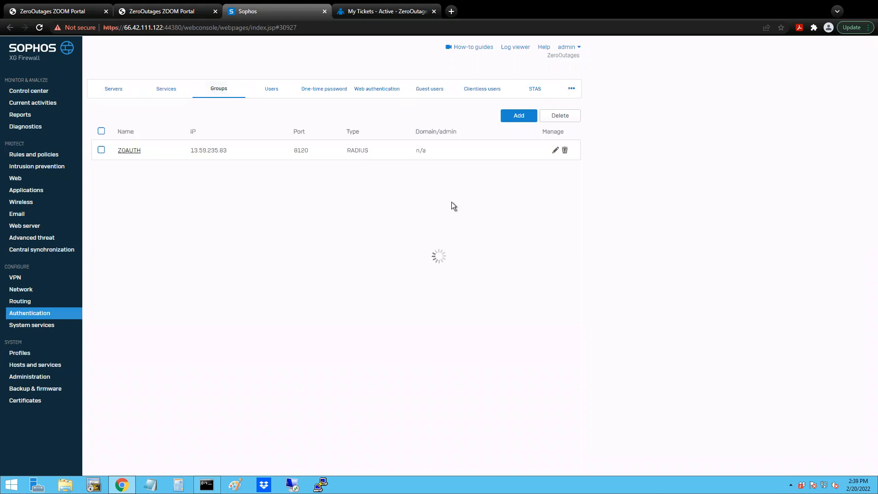
{"action": "left_click", "coordinate": [473, 117]}
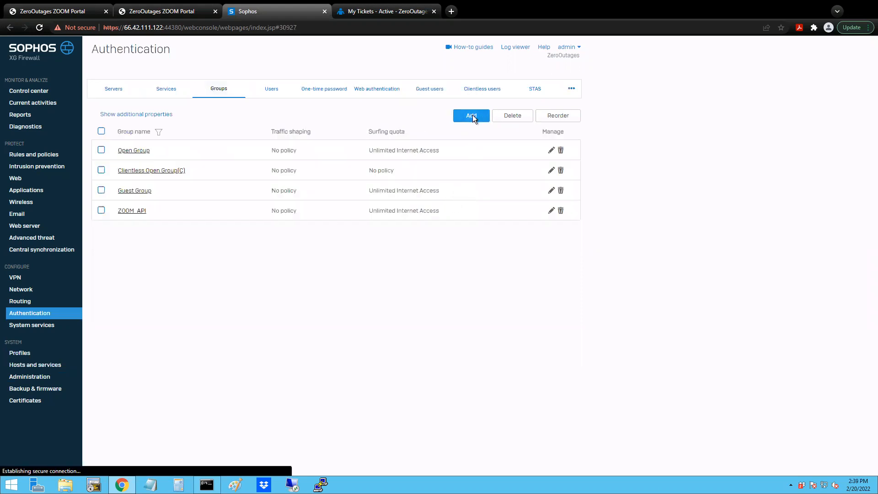
{"action": "type", "text": "SDWAN"}
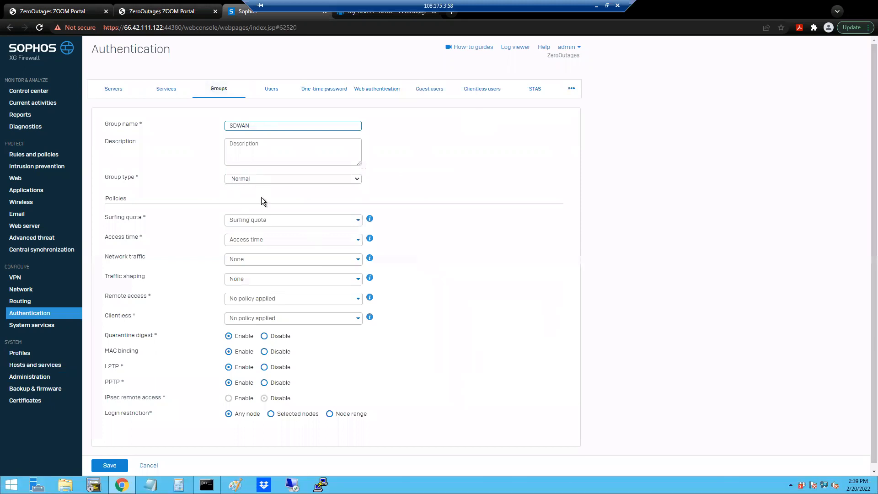
- Set the SDWAN group's surfing quota to Unlimited Internet Access and its access time to Allowed all the time
{"action": "left_click", "coordinate": [263, 223]}
{"action": "left_click", "coordinate": [262, 248]}
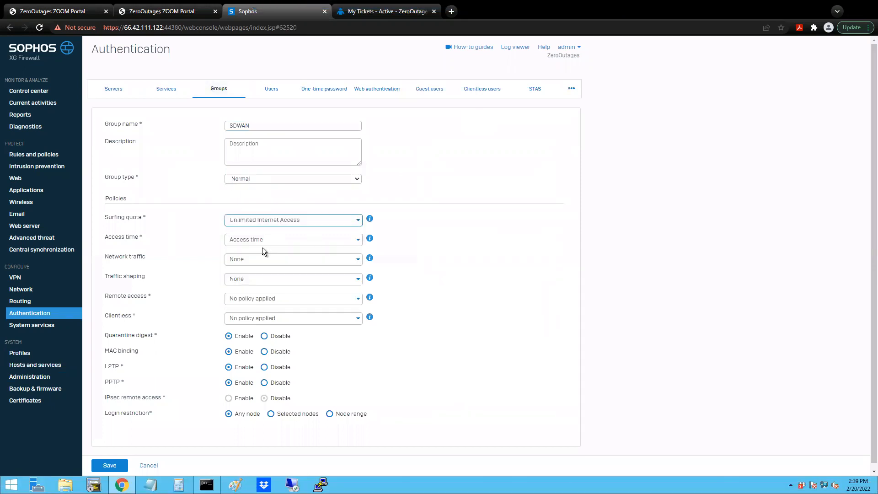
{"action": "left_click", "coordinate": [264, 243]}
{"action": "left_click", "coordinate": [263, 270]}
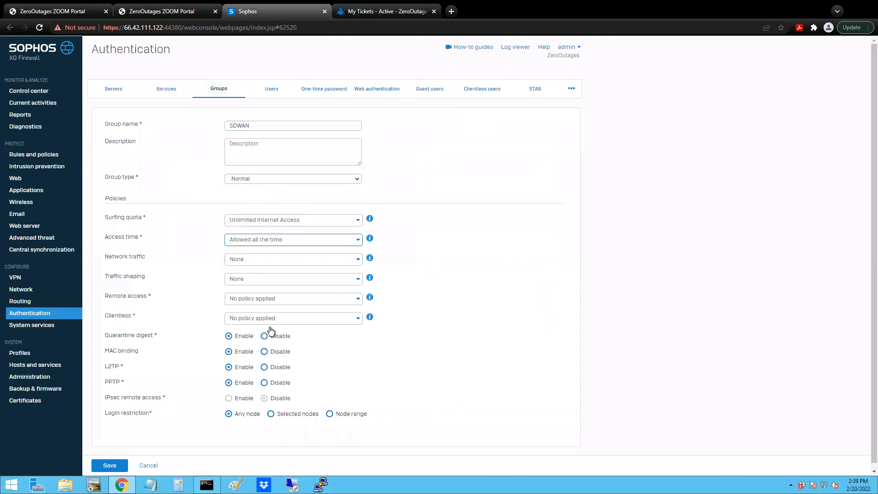
- Disable quarantine digest, MAC binding, L2TP and PPTP for the SDWAN group and save it
{"action": "left_click", "coordinate": [265, 336]}
{"action": "left_click", "coordinate": [264, 352]}
{"action": "left_click", "coordinate": [264, 366]}
{"action": "left_click", "coordinate": [263, 382]}
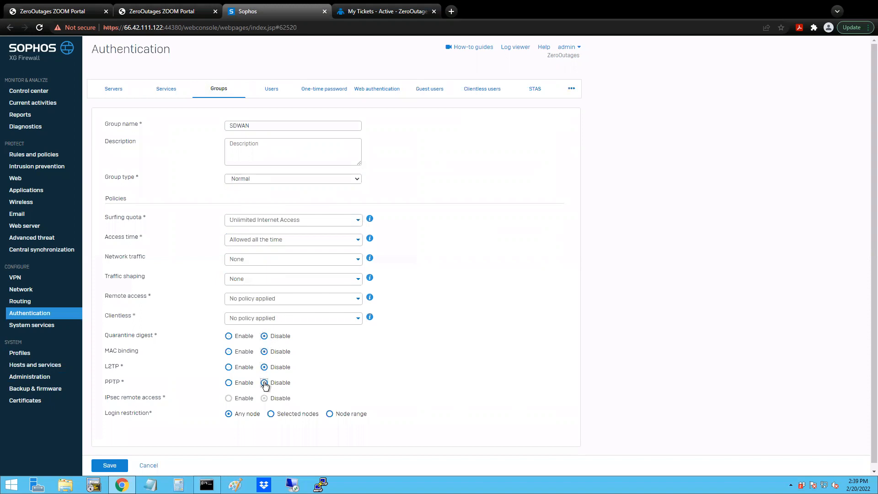
{"action": "left_click", "coordinate": [112, 464]}
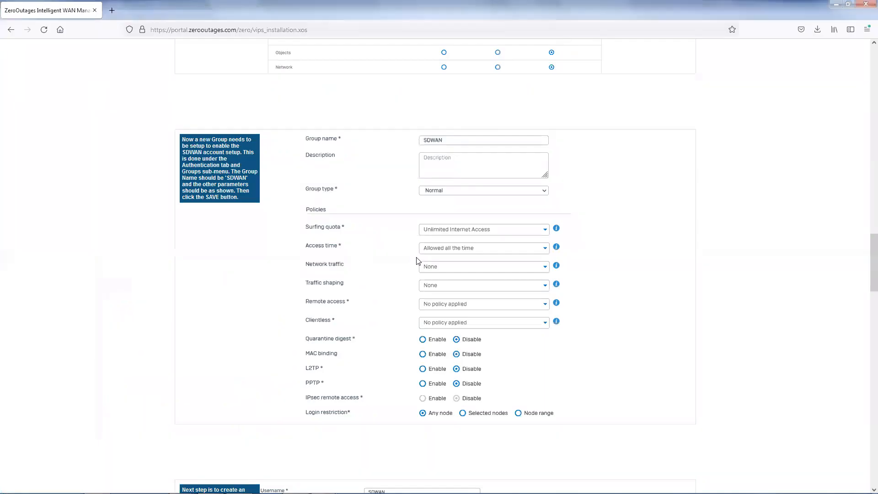
- Consult the guide's user settings, switch to the Sophos XG Firewall console and start a new authentication user with username and name SDWAN
{"action": "scroll", "coordinate": [379, 267], "scroll_direction": "down", "scroll_amount": 3}
{"action": "scroll", "coordinate": [378, 267], "scroll_direction": "down", "scroll_amount": 5}
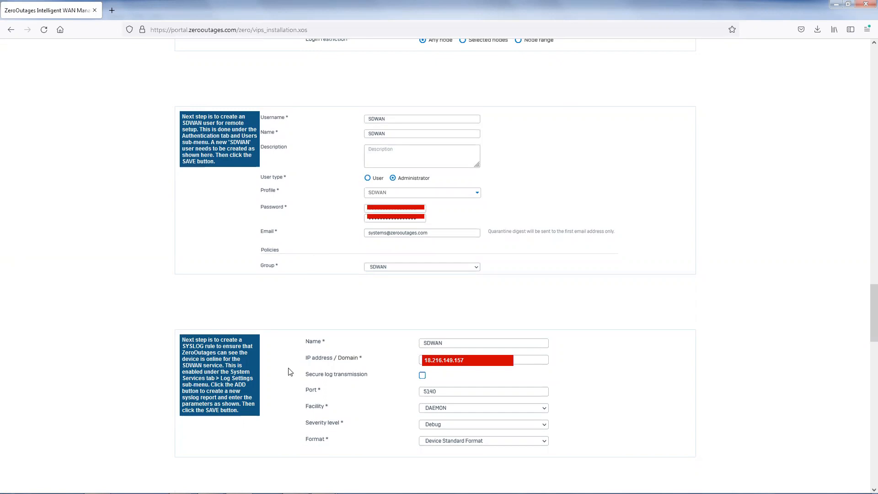
{"action": "mouse_move", "coordinate": [210, 492]}
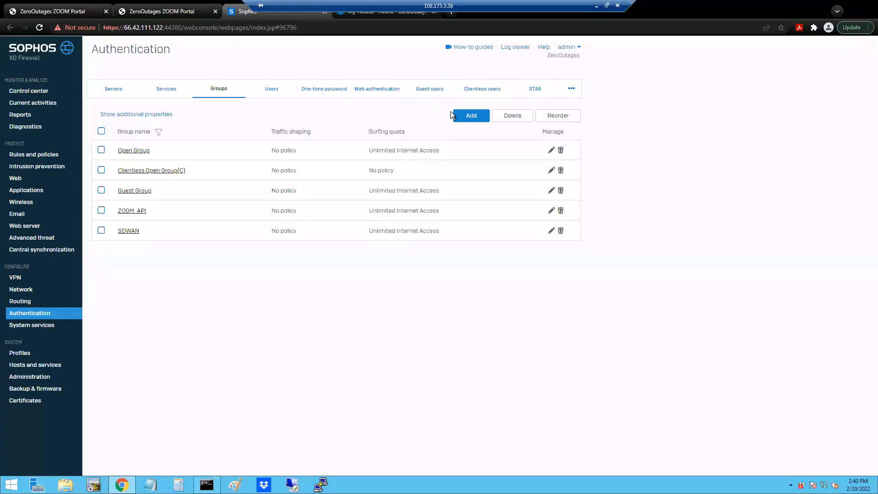
{"action": "left_click", "coordinate": [455, 116]}
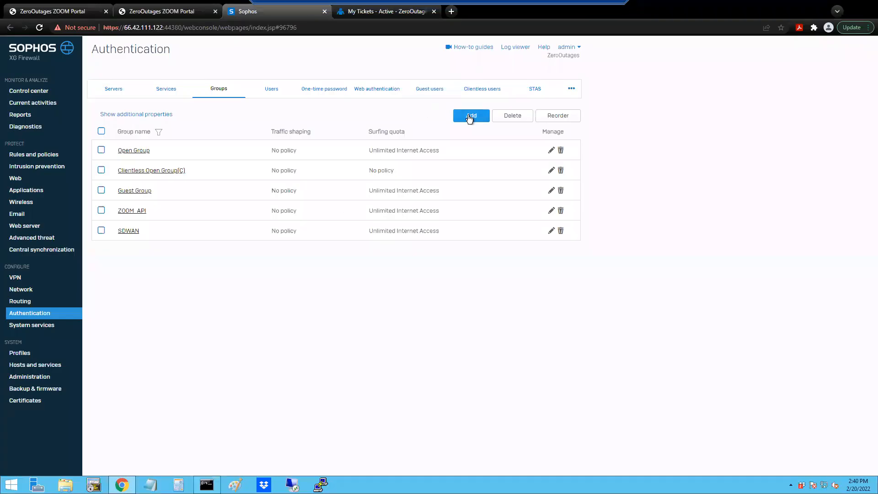
{"action": "left_click", "coordinate": [280, 94]}
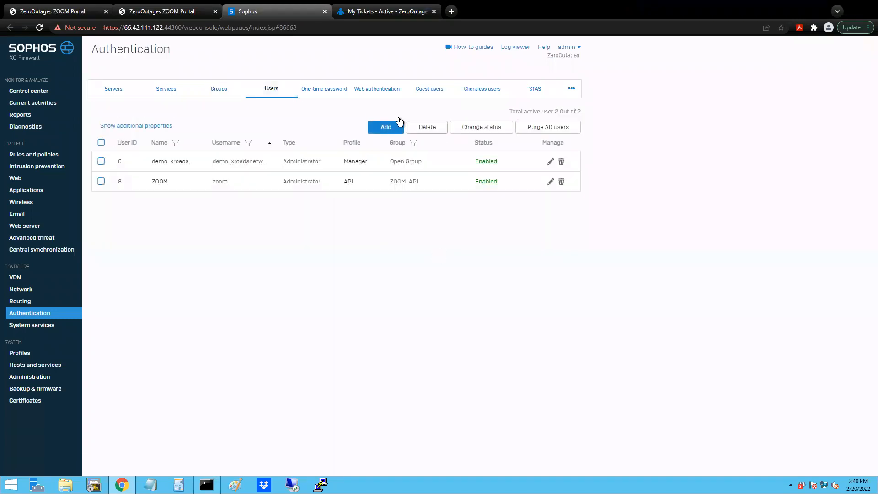
{"action": "left_click", "coordinate": [388, 128]}
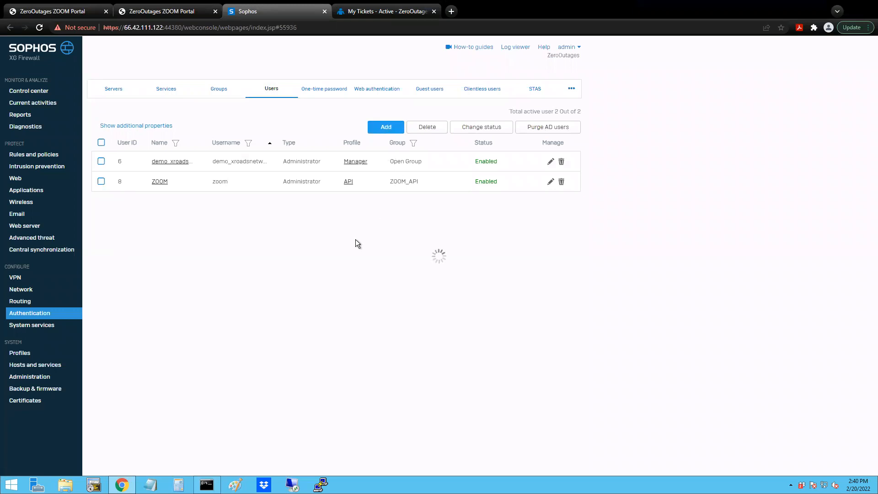
{"action": "type", "text": "SDWAN"}
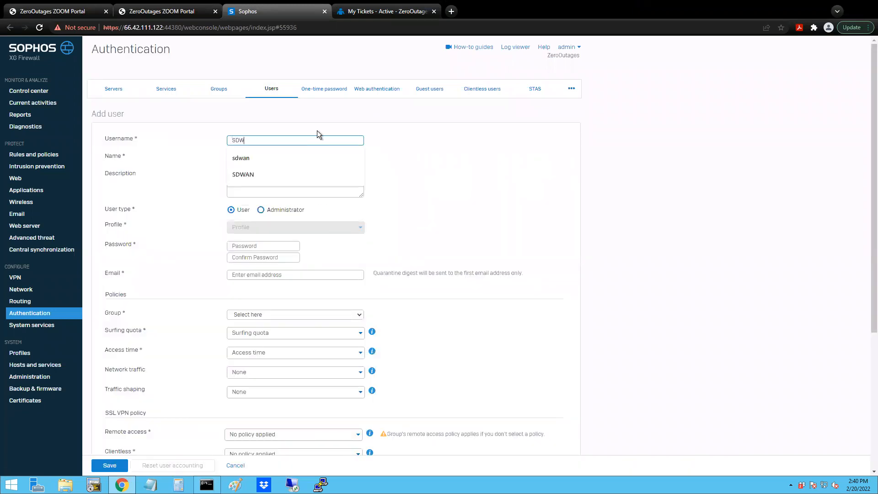
{"action": "key", "text": "Tab"}
{"action": "left_click", "coordinate": [246, 158]}
{"action": "type", "text": "SDWAN"}
- Make the new SDWAN user an Administrator and assign it the SDWAN profile
{"action": "left_click", "coordinate": [261, 210]}
{"action": "left_click", "coordinate": [267, 229]}
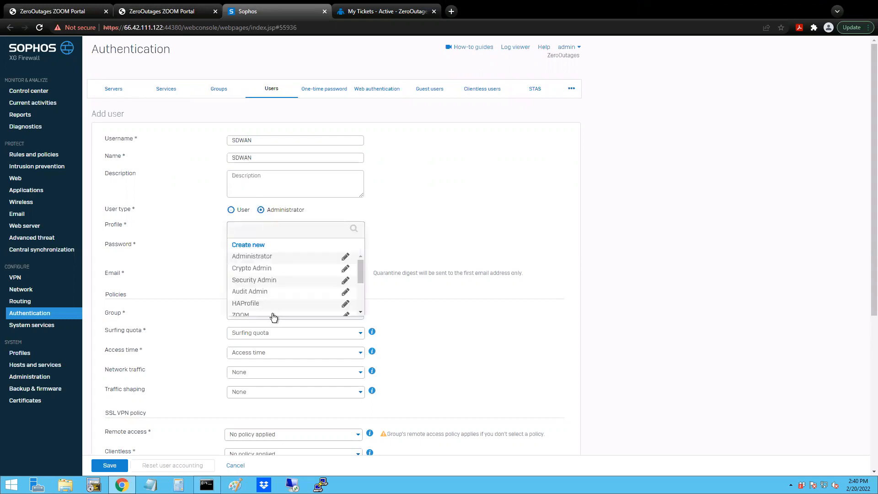
{"action": "scroll", "coordinate": [273, 316], "scroll_direction": "down", "scroll_amount": 3}
{"action": "left_click", "coordinate": [255, 304]}
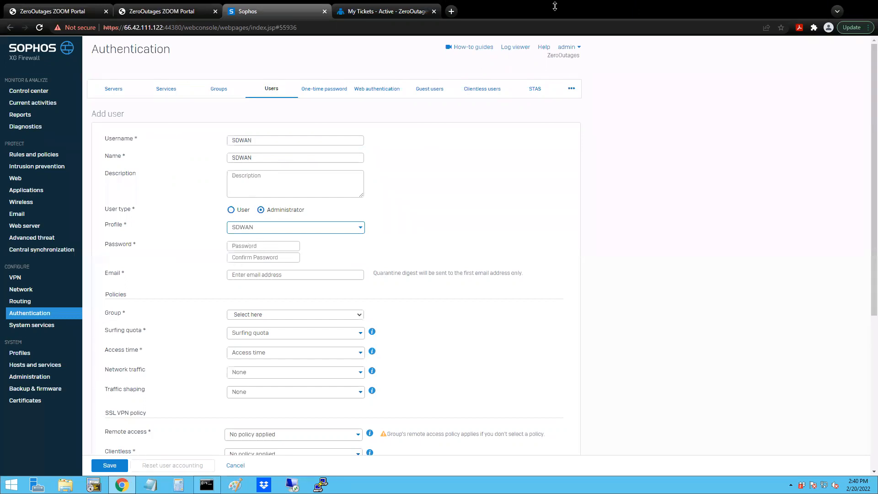
- Compose the account password in the description field, clear it from there, and enter it in the SDWAN user's password and confirmation fields
{"action": "left_click", "coordinate": [594, 8]}
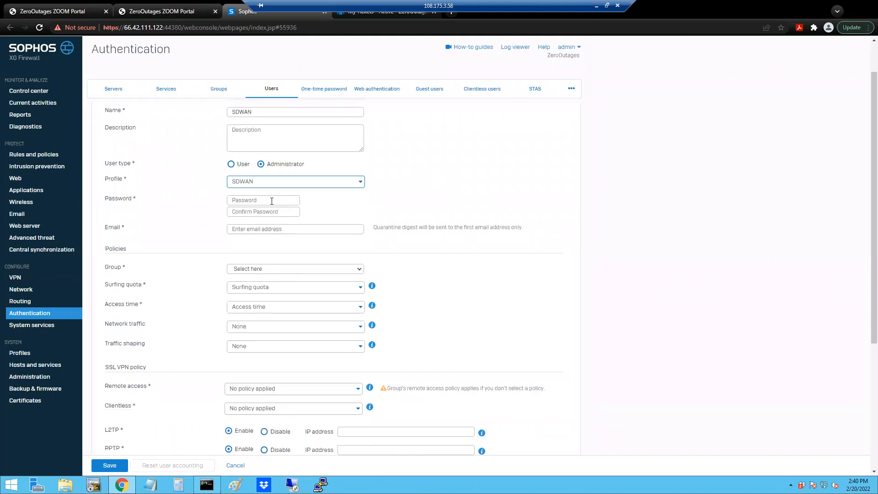
{"action": "left_click", "coordinate": [263, 140]}
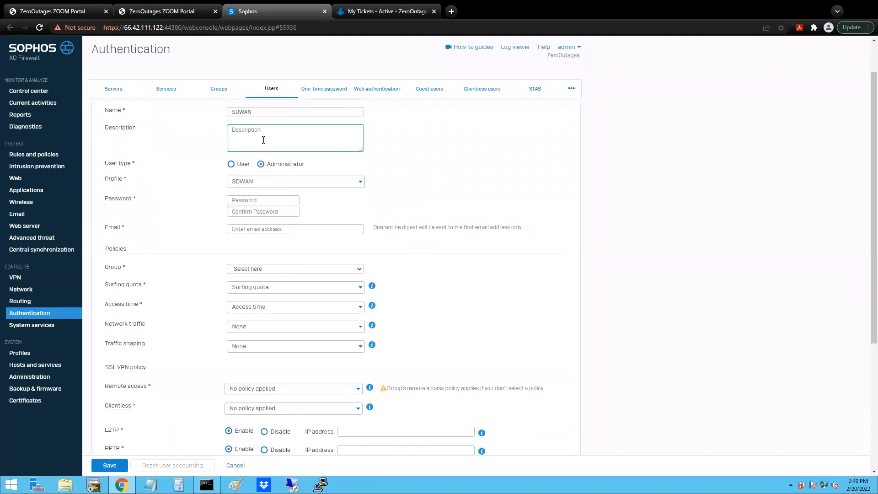
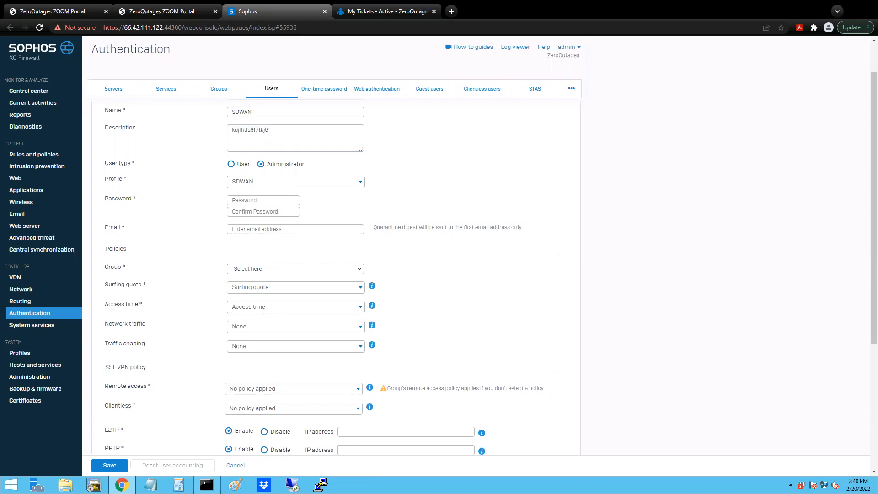
{"action": "key", "text": "ctrl+a"}
{"action": "key", "text": "BackSpace"}
{"action": "left_click", "coordinate": [235, 197]}
{"action": "key", "text": "ctrl+v"}
{"action": "key", "text": "Tab"}
{"action": "key", "text": "ctrl+v"}
{"action": "key", "text": "Tab"}
- Enter the SDWAN user's email address as given in the guide, assign the SDWAN group and save the user
{"action": "type", "text": "syste"}
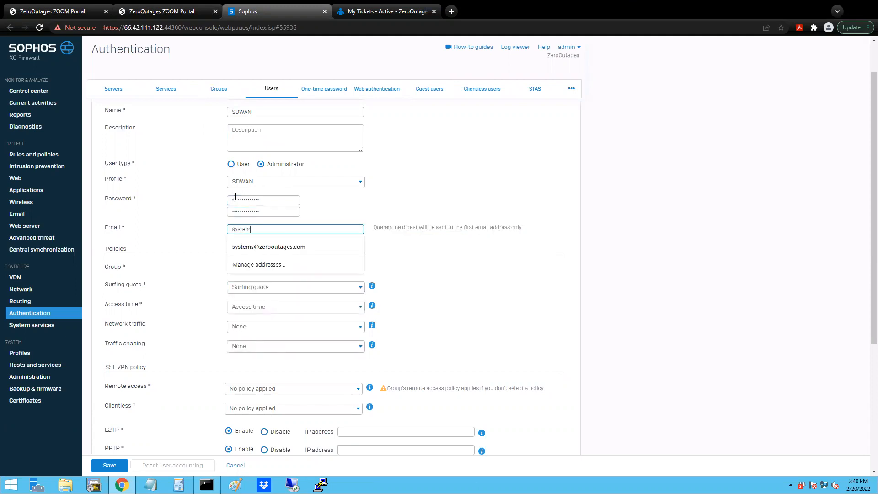
{"action": "key", "text": "Down"}
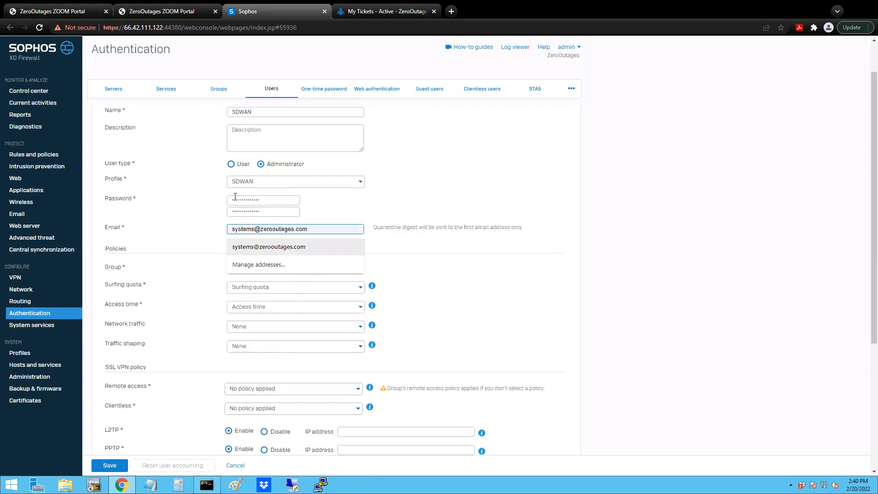
{"action": "left_click", "coordinate": [244, 246]}
{"action": "left_click", "coordinate": [286, 267]}
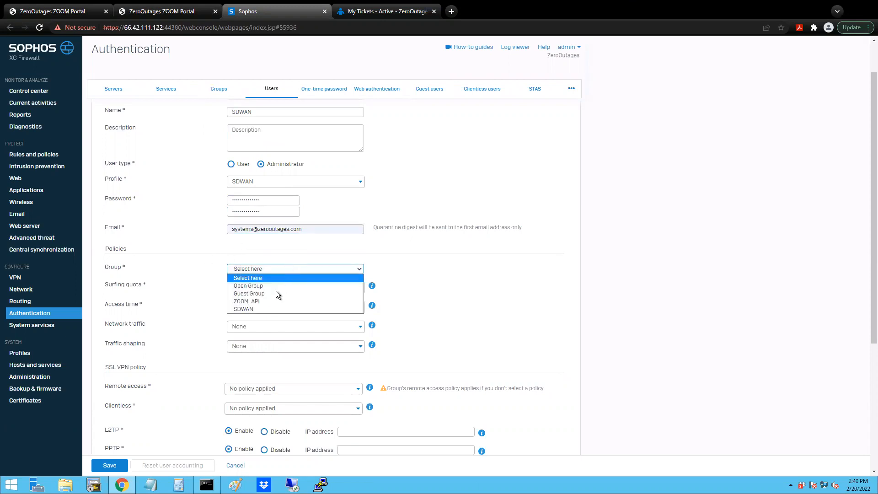
{"action": "left_click", "coordinate": [251, 308]}
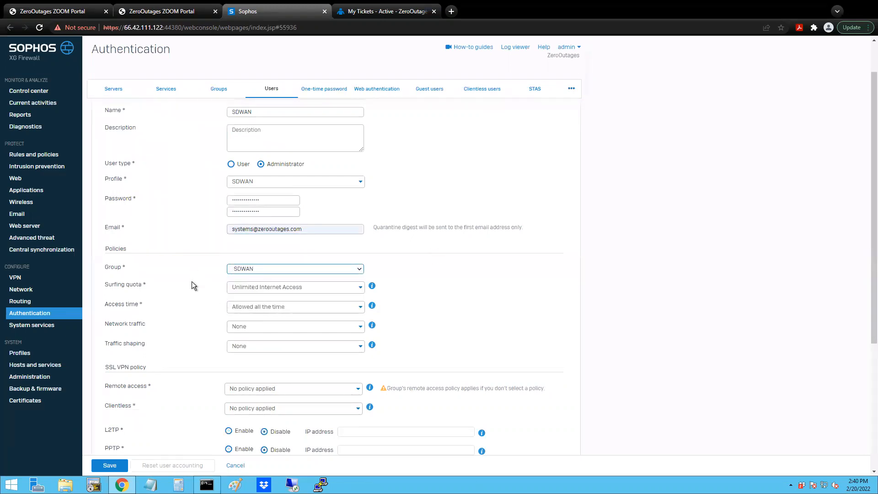
{"action": "left_click", "coordinate": [111, 464]}
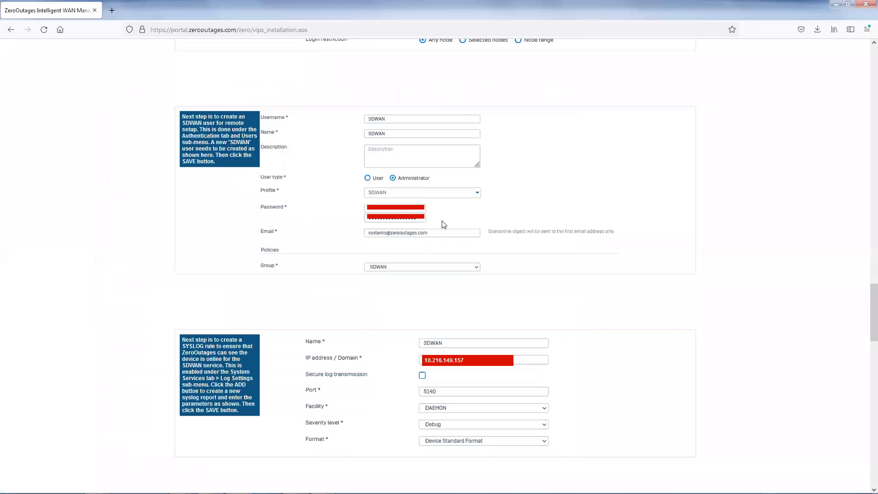
- Consult the guide's syslog settings, switch to the Sophos XG Firewall console and start a new syslog server named SDWAN in the log settings
{"action": "scroll", "coordinate": [383, 296], "scroll_direction": "down", "scroll_amount": 1}
{"action": "scroll", "coordinate": [383, 296], "scroll_direction": "down", "scroll_amount": 3}
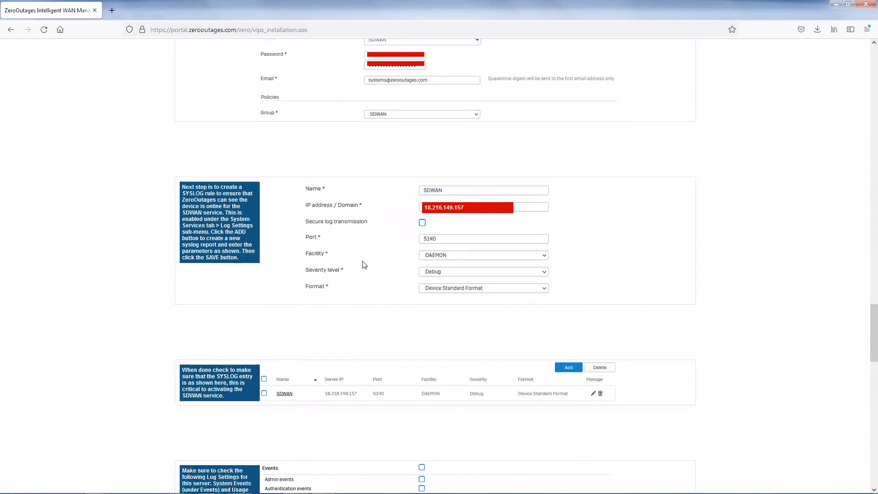
{"action": "scroll", "coordinate": [363, 266], "scroll_direction": "down", "scroll_amount": 1}
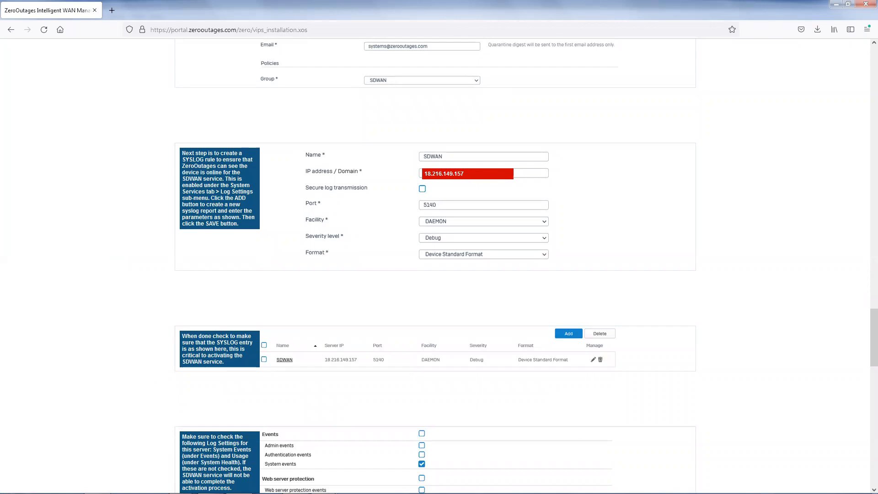
{"action": "left_click", "coordinate": [211, 485]}
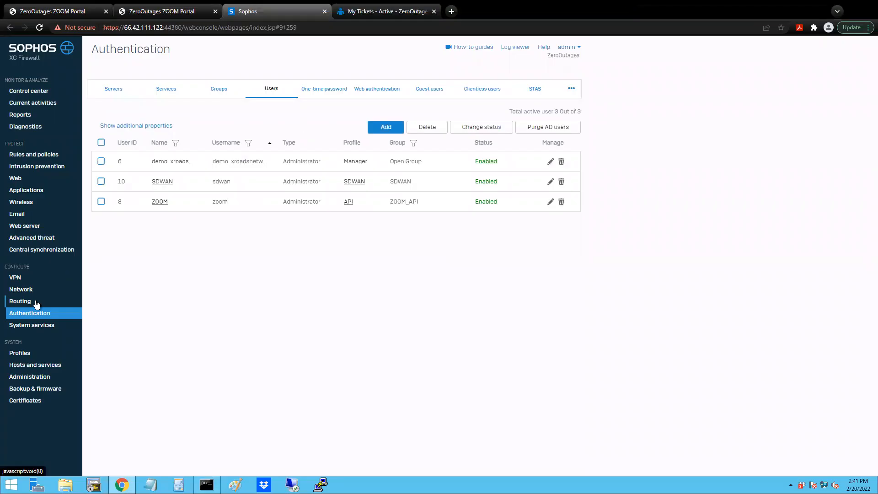
{"action": "left_click", "coordinate": [34, 326]}
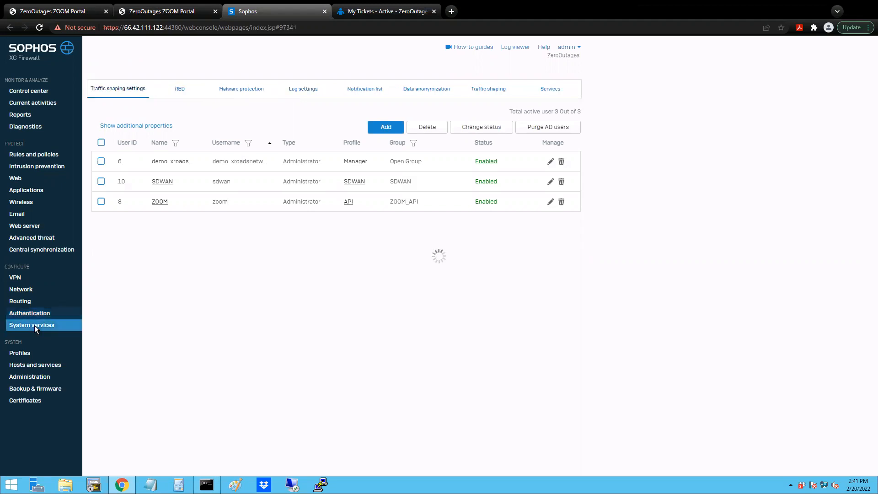
{"action": "left_click", "coordinate": [300, 89]}
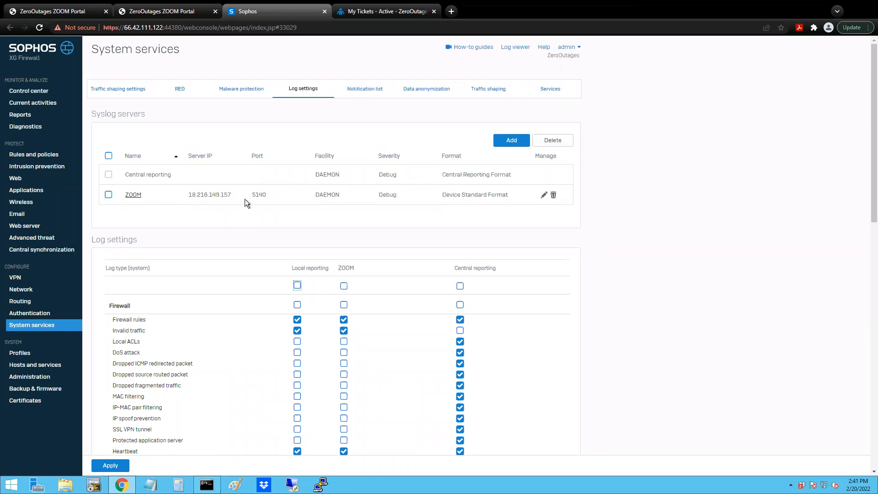
{"action": "left_click", "coordinate": [510, 140]}
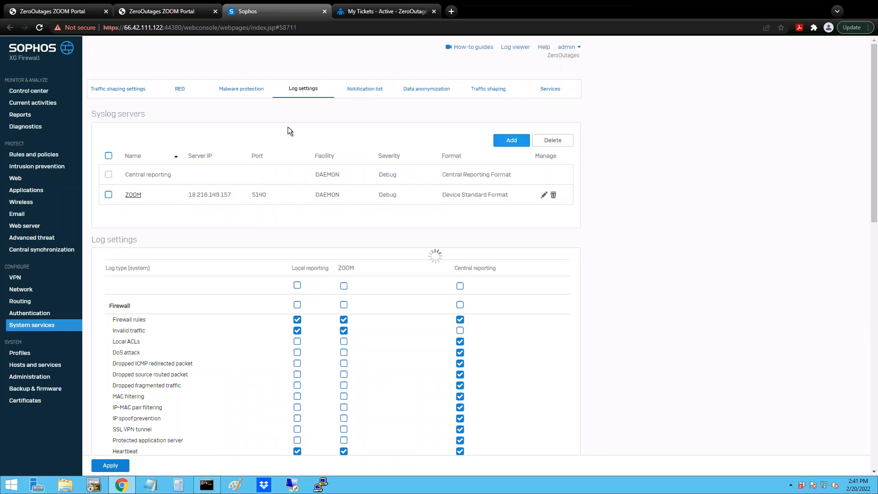
{"action": "type", "text": "SDWAN"}
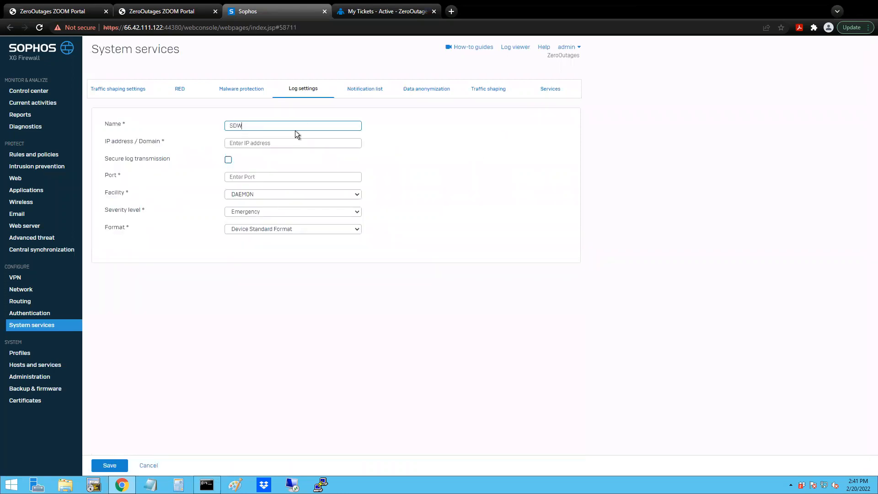
- Copy the syslog server address 18.216.149.157 from the guide into the IP address / Domain of the SDWAN syslog server
{"action": "mouse_move", "coordinate": [566, 9]}
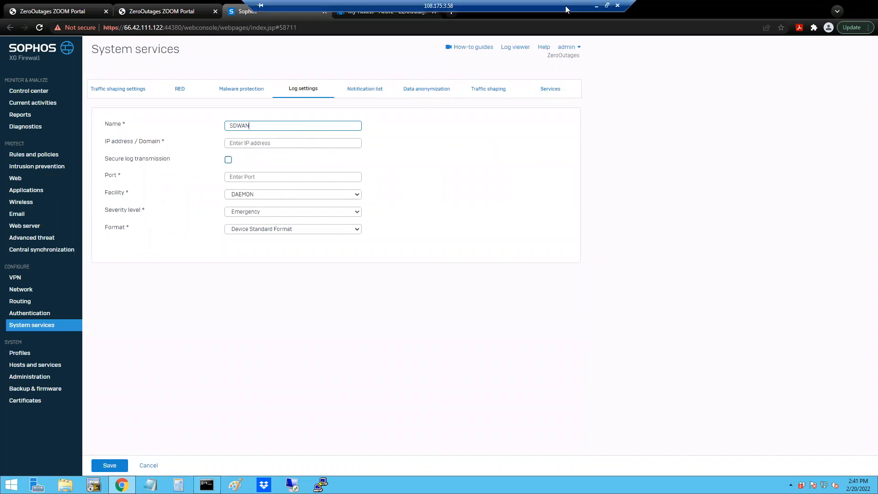
{"action": "left_click", "coordinate": [596, 6]}
{"action": "left_click_drag", "start_coordinate": [465, 173], "coordinate": [428, 175]}
{"action": "right_click", "coordinate": [428, 175]}
{"action": "left_click", "coordinate": [440, 183]}
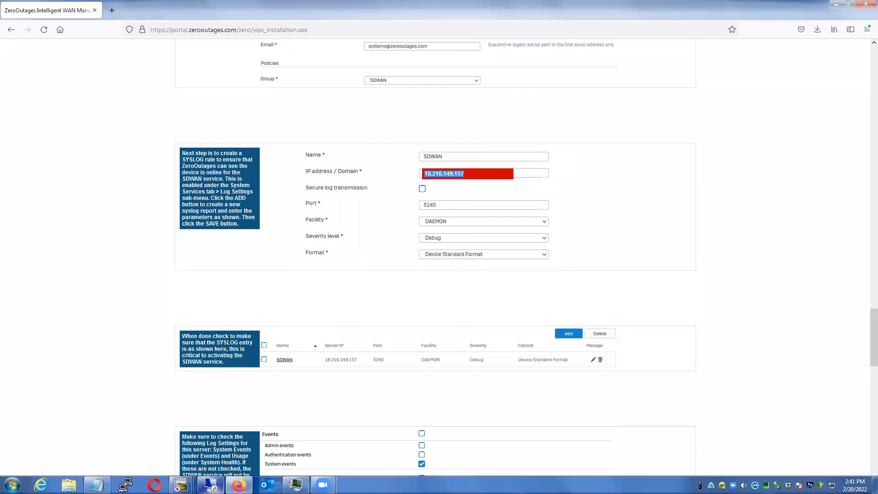
{"action": "left_click", "coordinate": [211, 486]}
{"action": "left_click", "coordinate": [274, 143]}
{"action": "key", "text": "ctrl+v"}
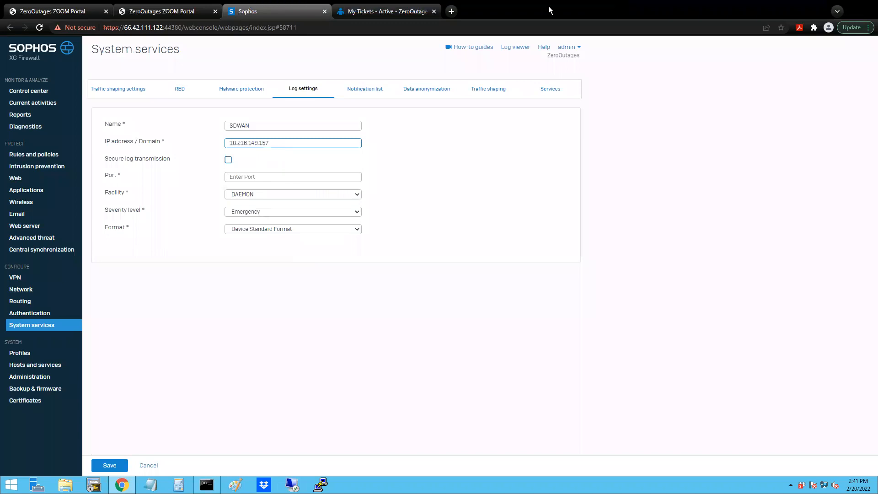
- Check the port in the guide and set the SDWAN syslog server's port to 5140
{"action": "left_click", "coordinate": [596, 7]}
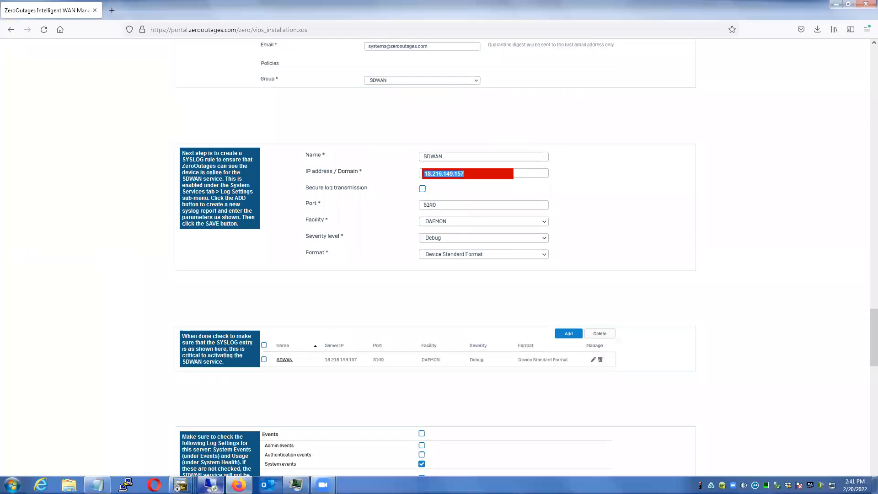
{"action": "left_click", "coordinate": [211, 487]}
{"action": "left_click", "coordinate": [246, 180]}
{"action": "type", "text": "5140"}
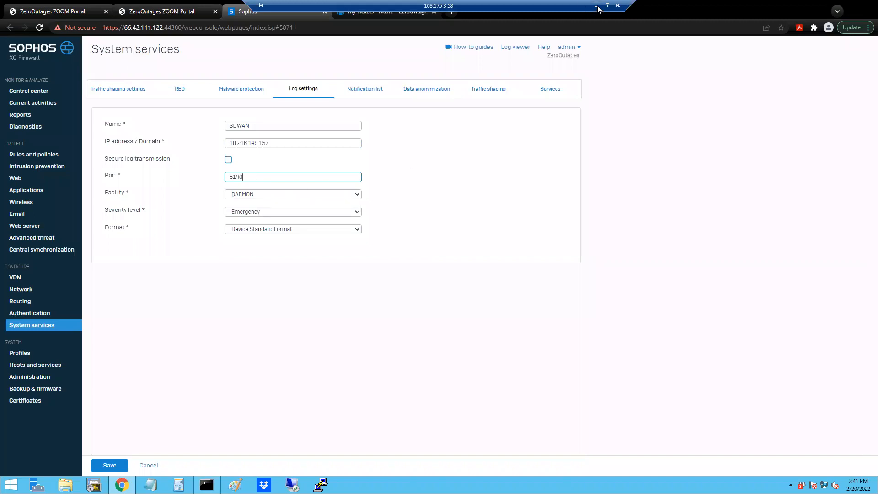
- Set the syslog server's severity level to Debug and format to Device Standard Format as in the guide, and save it
{"action": "left_click", "coordinate": [597, 7]}
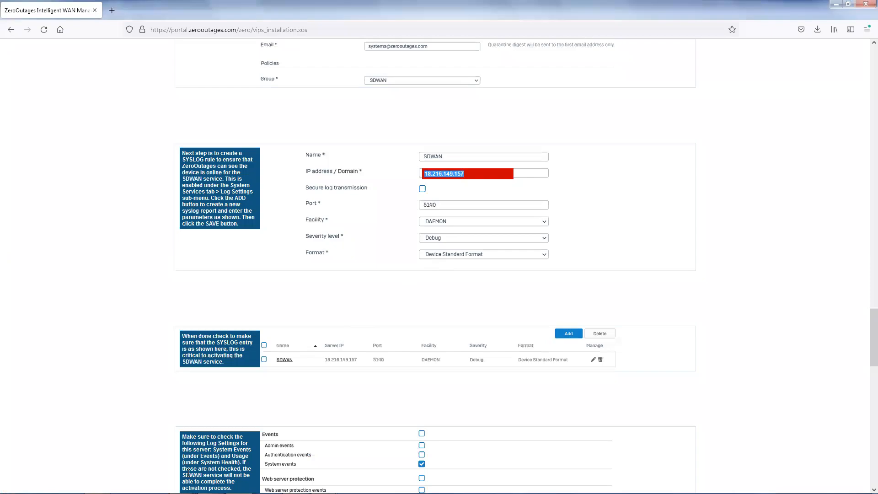
{"action": "left_click", "coordinate": [204, 485]}
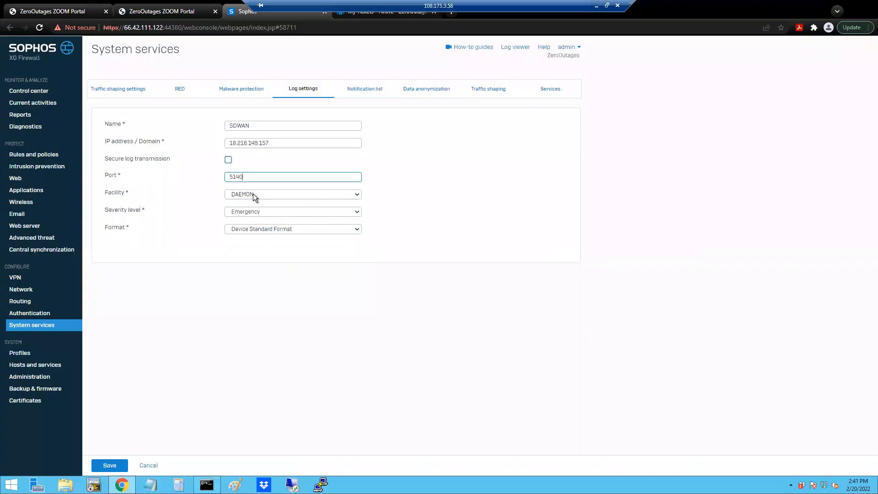
{"action": "left_click", "coordinate": [254, 212]}
{"action": "left_click", "coordinate": [252, 275]}
{"action": "left_click", "coordinate": [243, 228]}
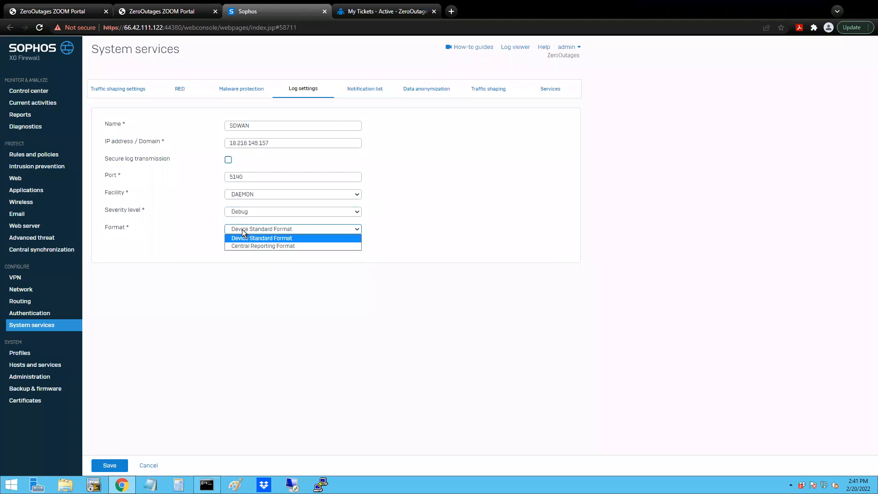
{"action": "left_click", "coordinate": [245, 238]}
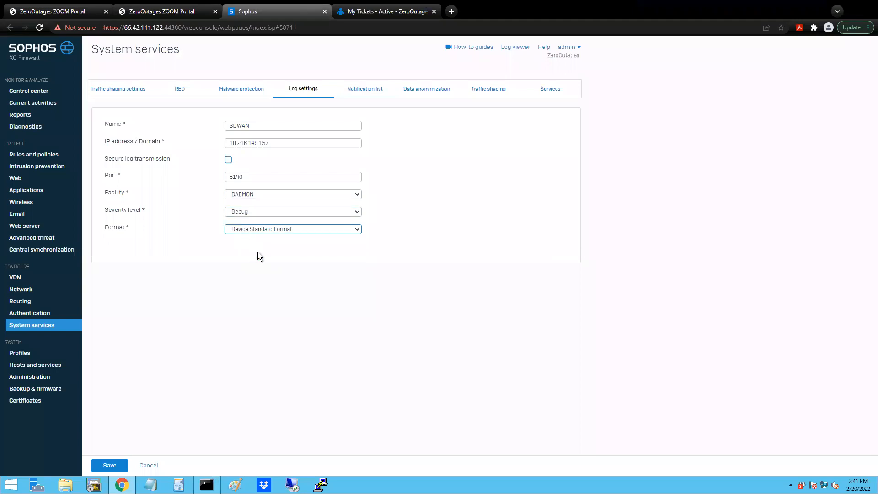
{"action": "left_click", "coordinate": [109, 466]}
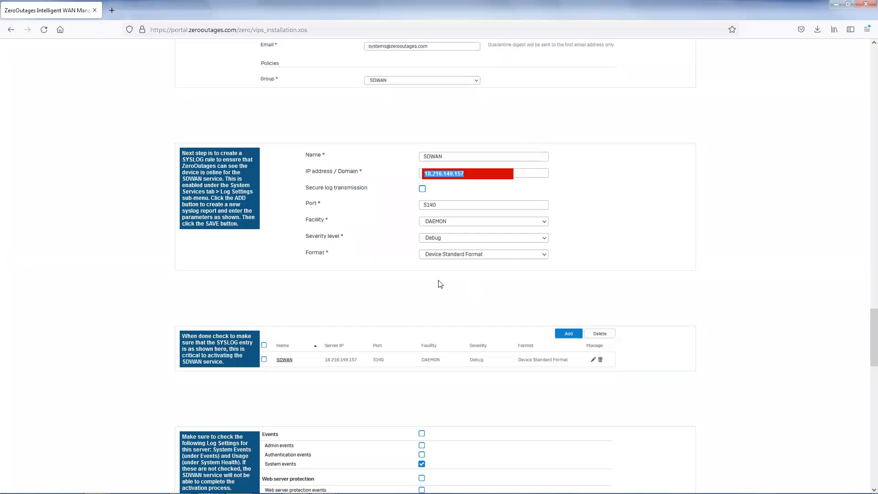
- Check the SYSLOG entry and the required log settings in the guide, and switch to the Sophos XG Firewall console
{"action": "scroll", "coordinate": [466, 278], "scroll_direction": "down", "scroll_amount": 3}
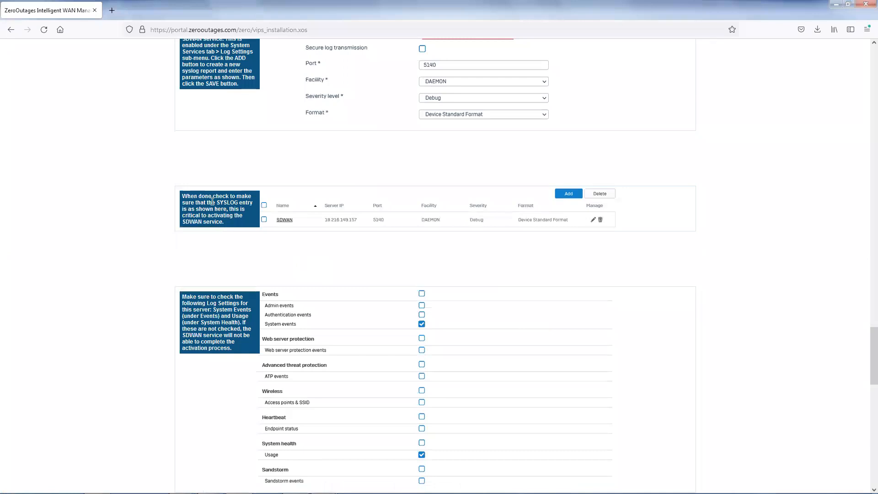
{"action": "scroll", "coordinate": [343, 247], "scroll_direction": "down", "scroll_amount": 2}
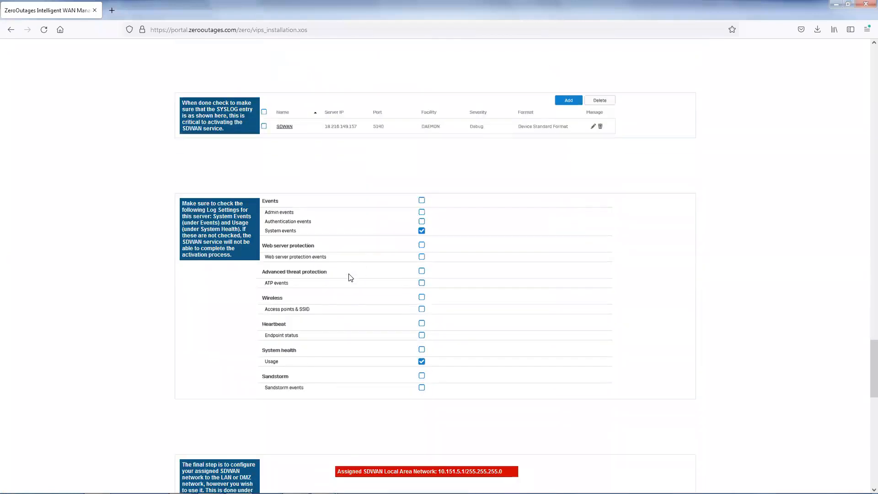
{"action": "scroll", "coordinate": [213, 225], "scroll_direction": "down", "scroll_amount": 1}
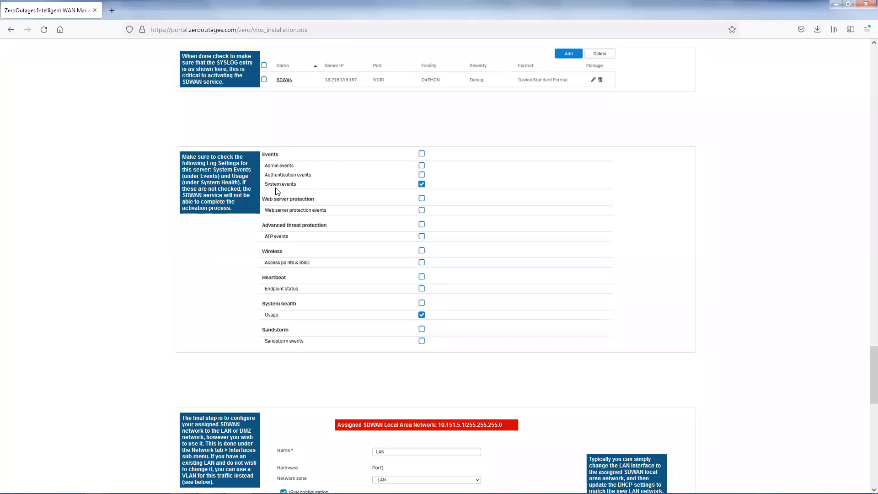
{"action": "scroll", "coordinate": [346, 258], "scroll_direction": "down", "scroll_amount": 1}
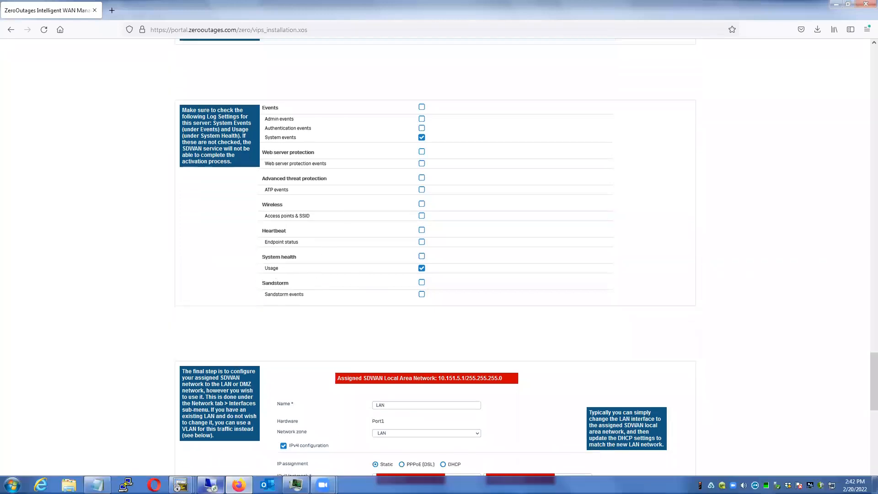
{"action": "left_click", "coordinate": [235, 486]}
- Enable System events and system health Usage logging for the SDWAN syslog server in the log settings, and apply the changes
{"action": "scroll", "coordinate": [626, 241], "scroll_direction": "down", "scroll_amount": 2}
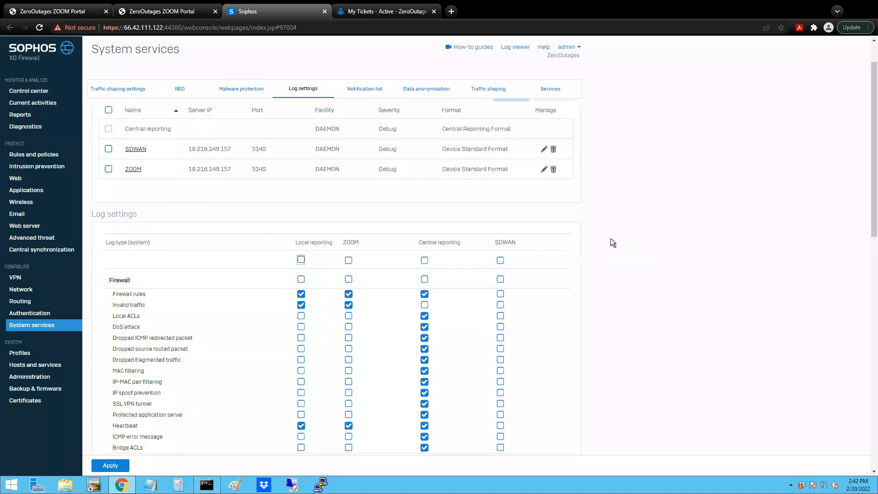
{"action": "scroll", "coordinate": [611, 238], "scroll_direction": "down", "scroll_amount": 1}
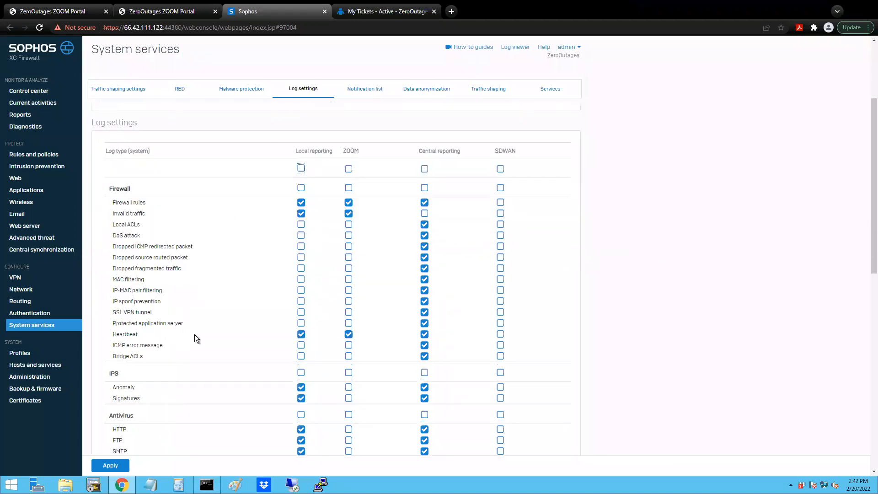
{"action": "scroll", "coordinate": [218, 282], "scroll_direction": "down", "scroll_amount": 1}
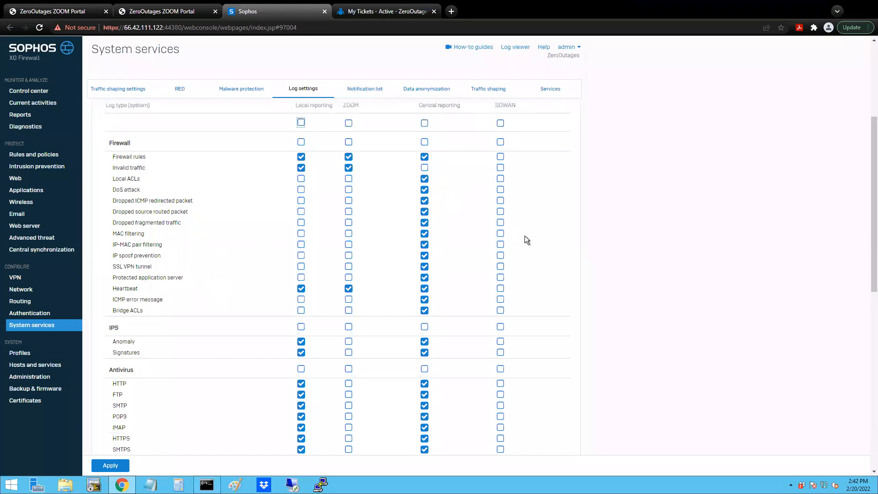
{"action": "scroll", "coordinate": [525, 237], "scroll_direction": "down", "scroll_amount": 5}
{"action": "scroll", "coordinate": [523, 237], "scroll_direction": "down", "scroll_amount": 5}
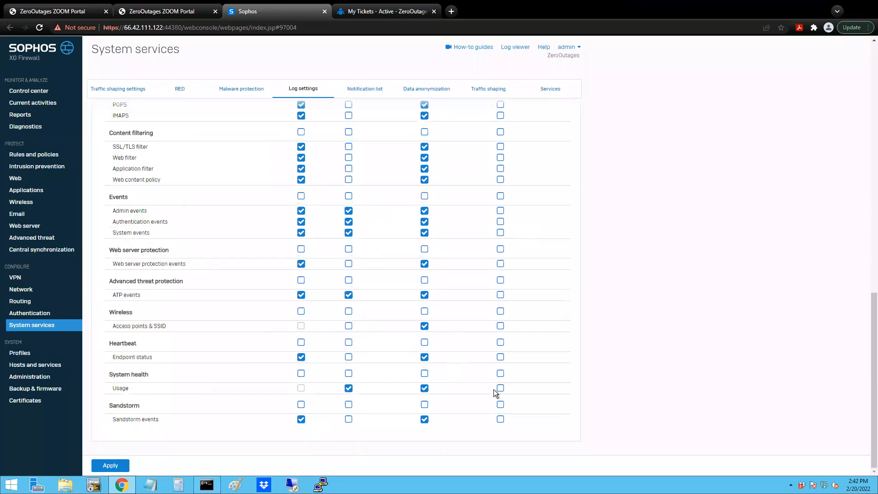
{"action": "left_click", "coordinate": [500, 388]}
{"action": "left_click", "coordinate": [500, 232]}
{"action": "left_click", "coordinate": [106, 465]}
{"action": "left_click", "coordinate": [408, 269]}
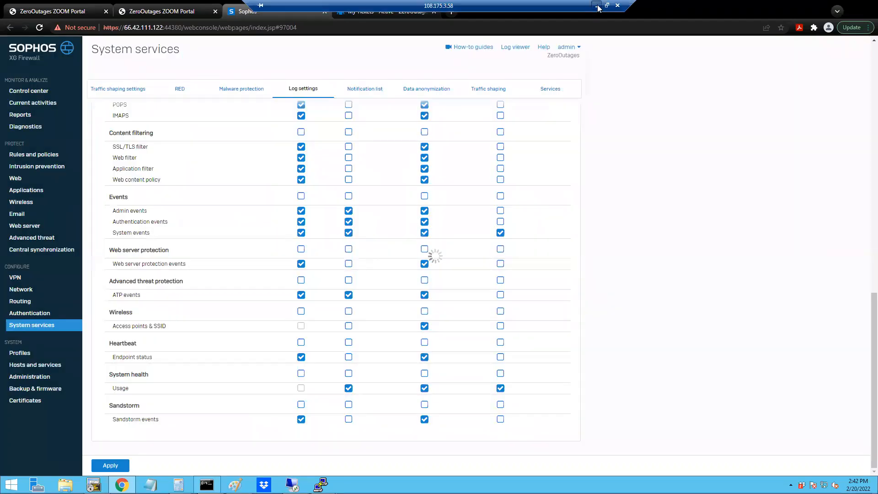
- Return to the ZeroOutages guide and examine the final step on assigning the SDWAN local network to the LAN interface, including its IPv4 address
{"action": "left_click", "coordinate": [597, 6]}
{"action": "scroll", "coordinate": [611, 247], "scroll_direction": "down", "scroll_amount": 5}
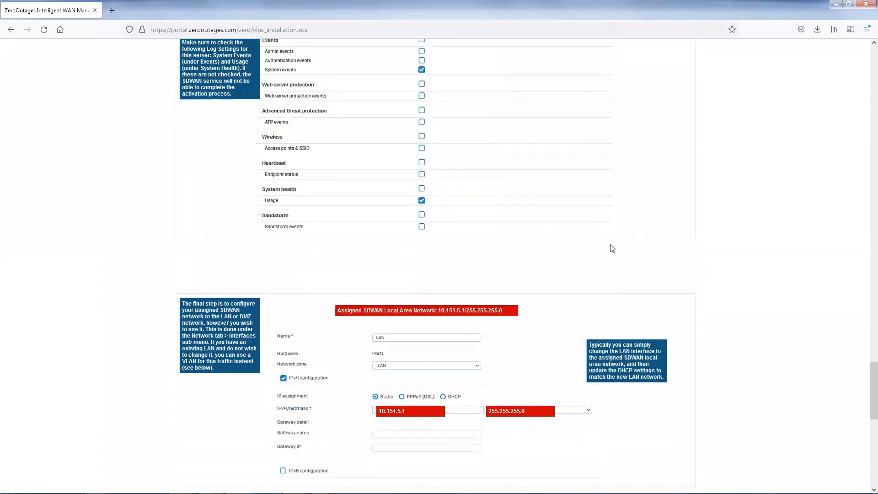
{"action": "scroll", "coordinate": [773, 236], "scroll_direction": "down", "scroll_amount": 1}
{"action": "scroll", "coordinate": [780, 234], "scroll_direction": "up", "scroll_amount": 1}
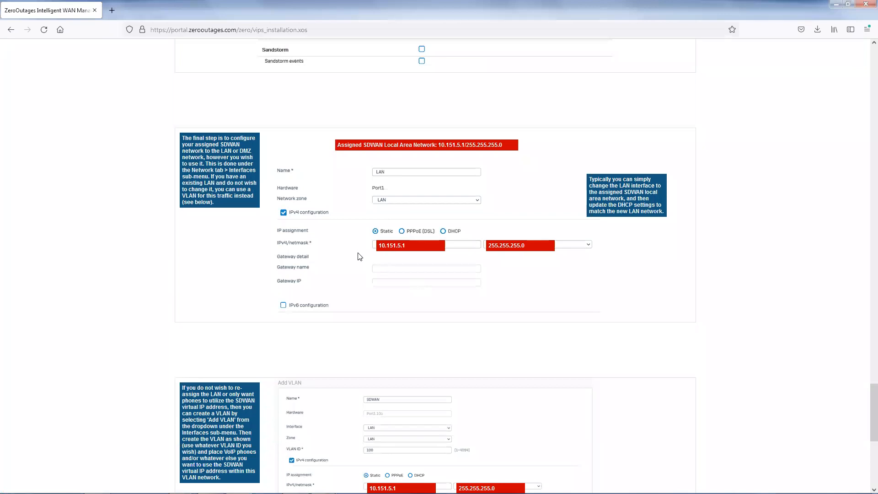
{"action": "left_click_drag", "start_coordinate": [406, 246], "coordinate": [379, 245]}
{"action": "left_click_drag", "start_coordinate": [407, 247], "coordinate": [377, 244]}
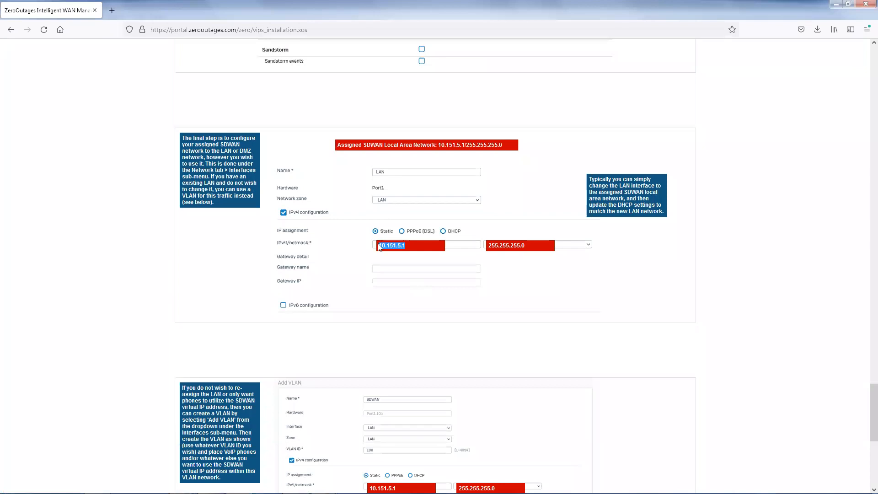
{"action": "left_click", "coordinate": [408, 250]}
{"action": "left_click_drag", "start_coordinate": [378, 246], "coordinate": [403, 245]}
{"action": "left_click", "coordinate": [404, 245]}
- Review the guide's Add VLAN alternative for the SDWAN network and submit the SDWAN service activation at the end of the guide
{"action": "scroll", "coordinate": [419, 249], "scroll_direction": "down", "scroll_amount": 5}
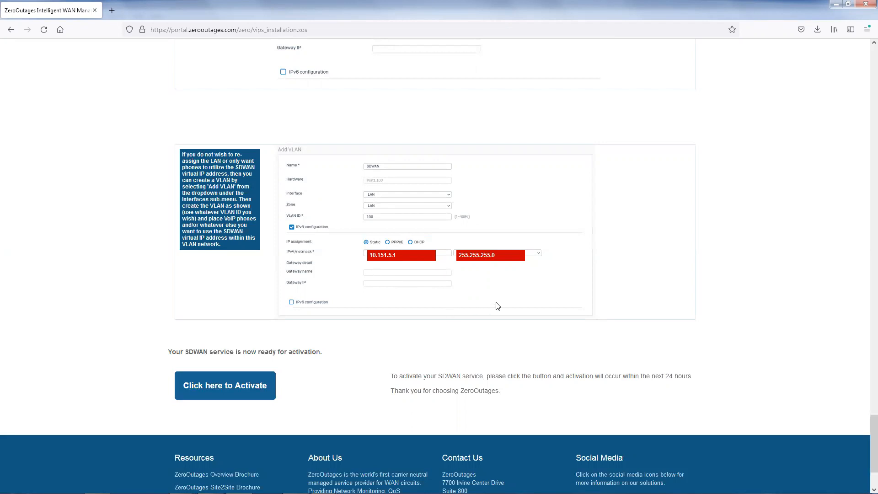
{"action": "scroll", "coordinate": [499, 249], "scroll_direction": "down", "scroll_amount": 1}
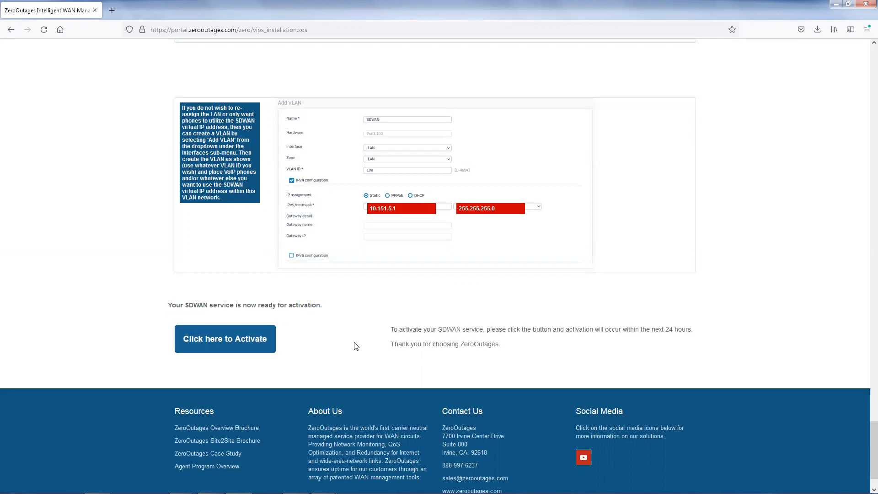
{"action": "scroll", "coordinate": [666, 282], "scroll_direction": "up", "scroll_amount": 2}
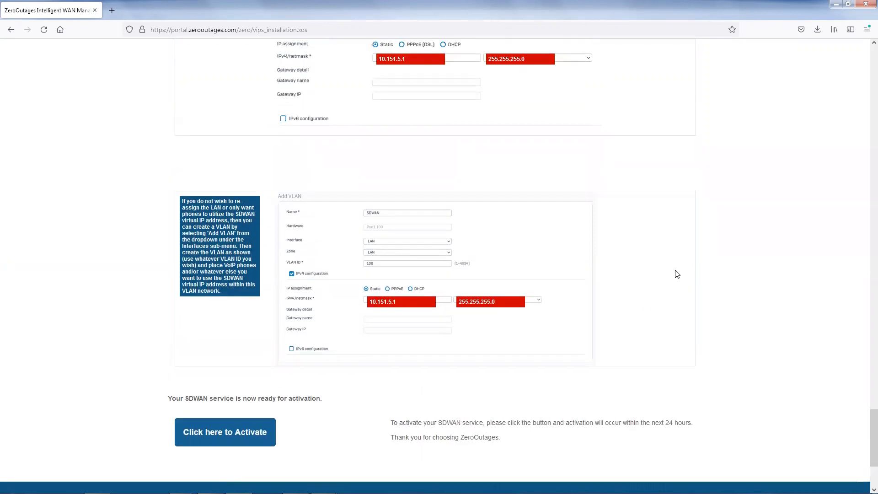
{"action": "scroll", "coordinate": [676, 273], "scroll_direction": "down", "scroll_amount": 2}
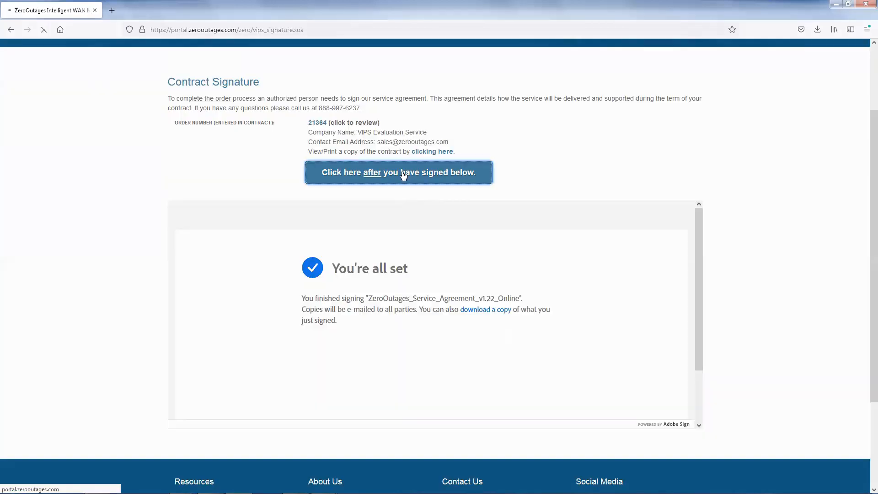
{"action": "left_click", "coordinate": [402, 173]}
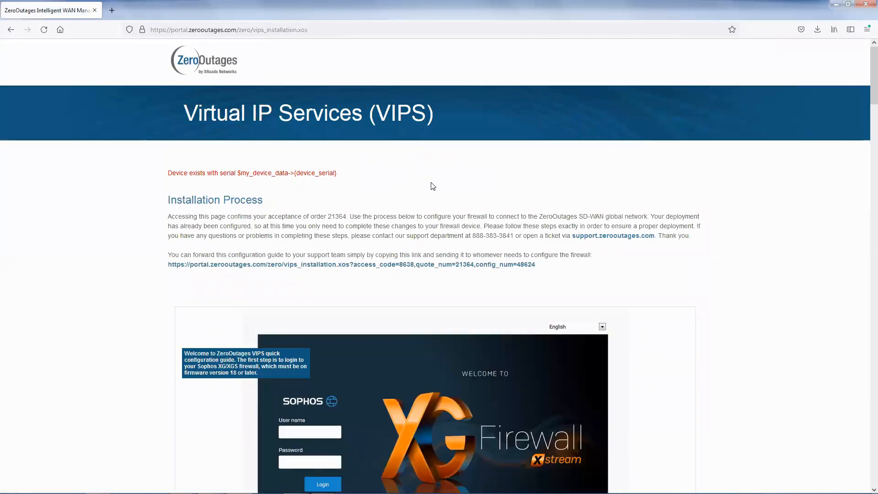
{"action": "scroll", "coordinate": [681, 284], "scroll_direction": "down", "scroll_amount": 2}
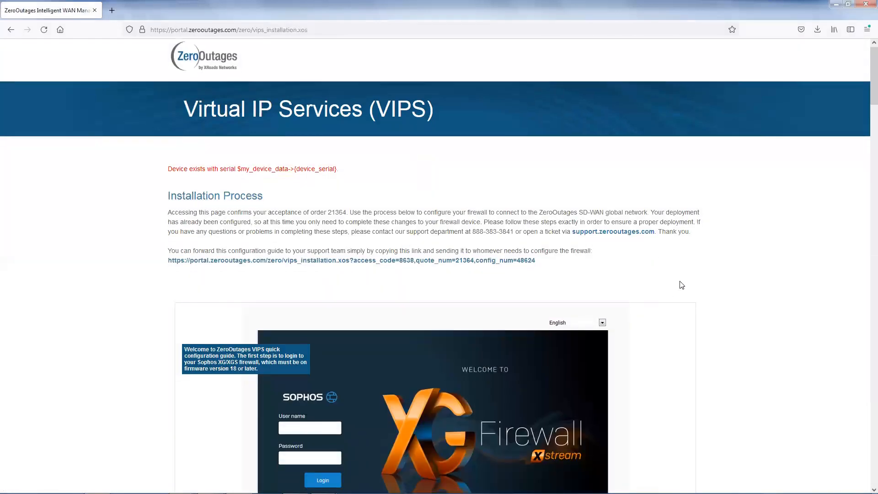